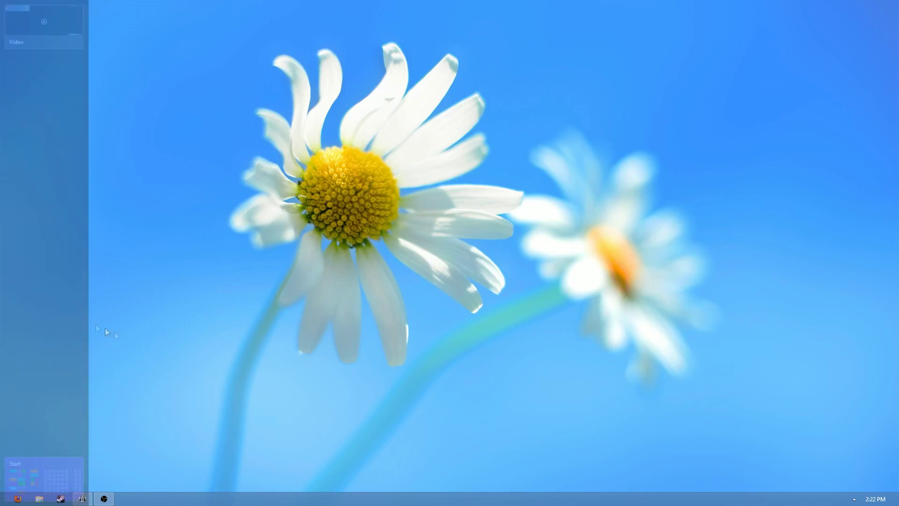
# Step: Launch Team Fortress 2 and load the map cp_badlands through the developer console
pyautogui.rightClick(61, 499)
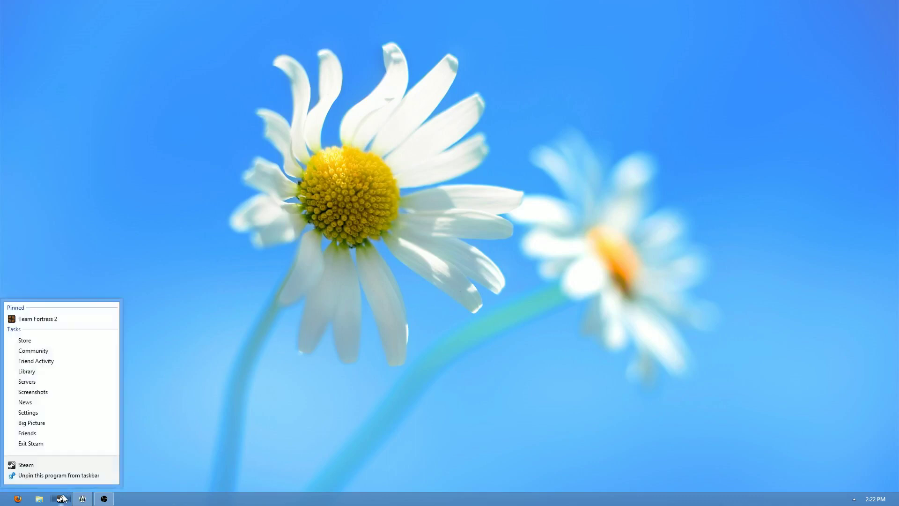
pyautogui.click(65, 319)
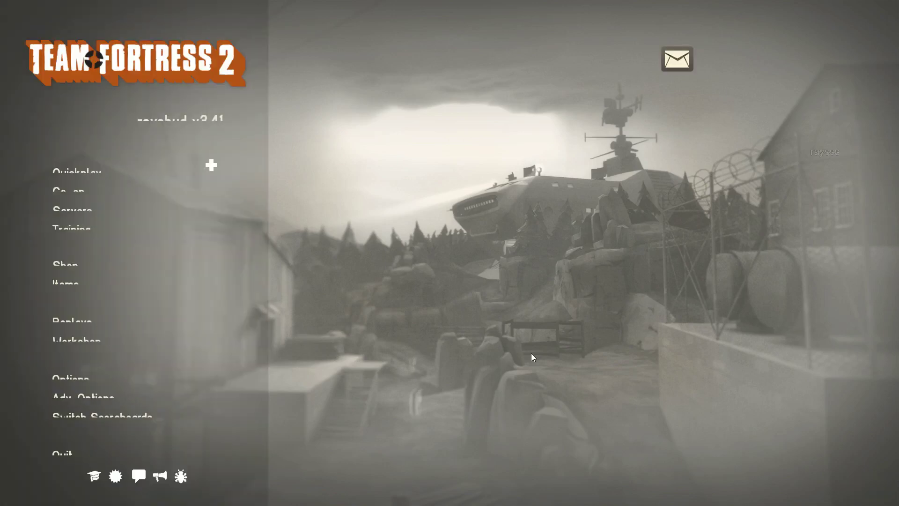
pyautogui.press('`')
pyautogui.write('m')
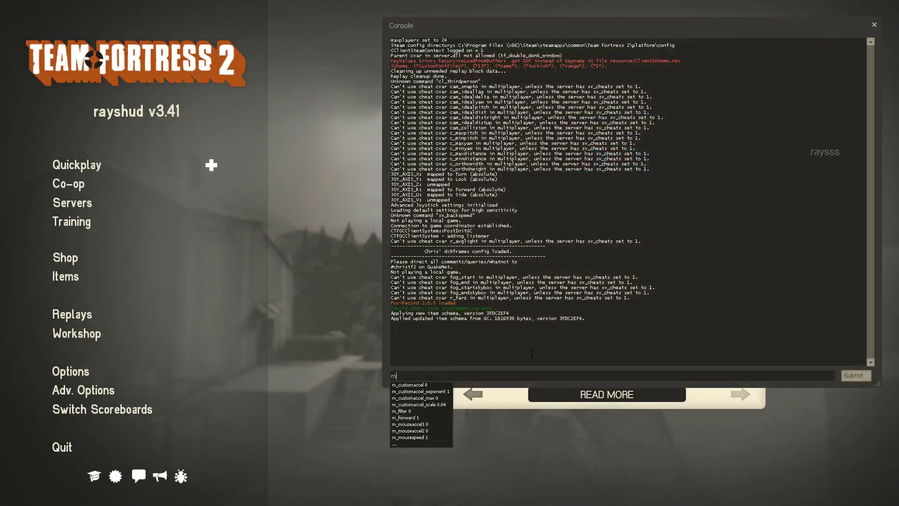
pyautogui.write('ap cp_badlands')
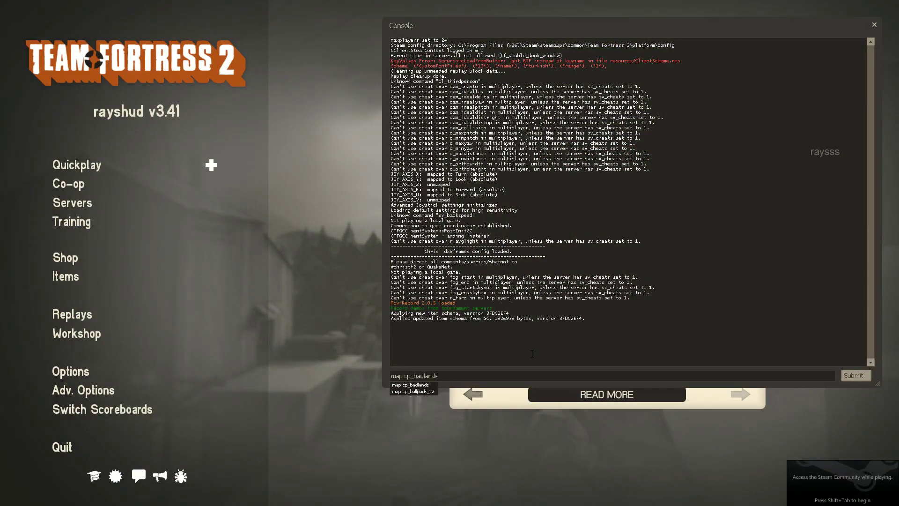
pyautogui.press('Return')
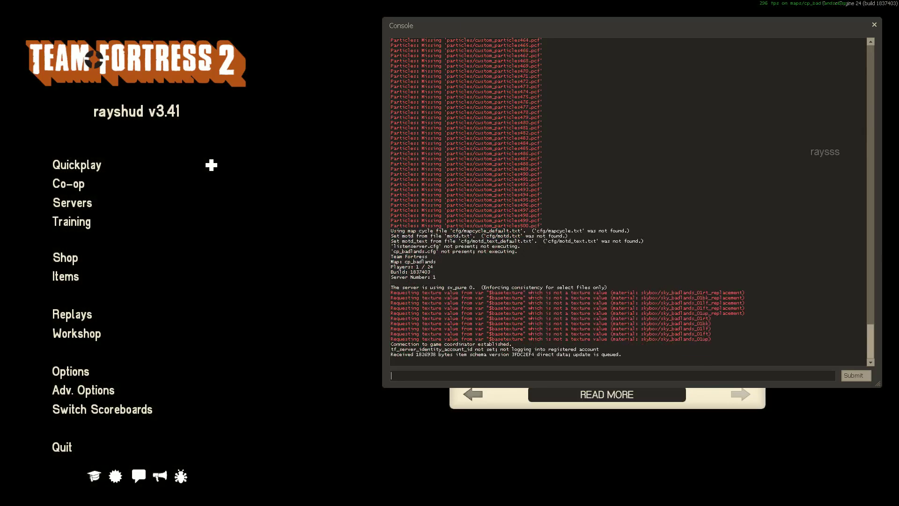
pyautogui.scroll(8, 628, 201)
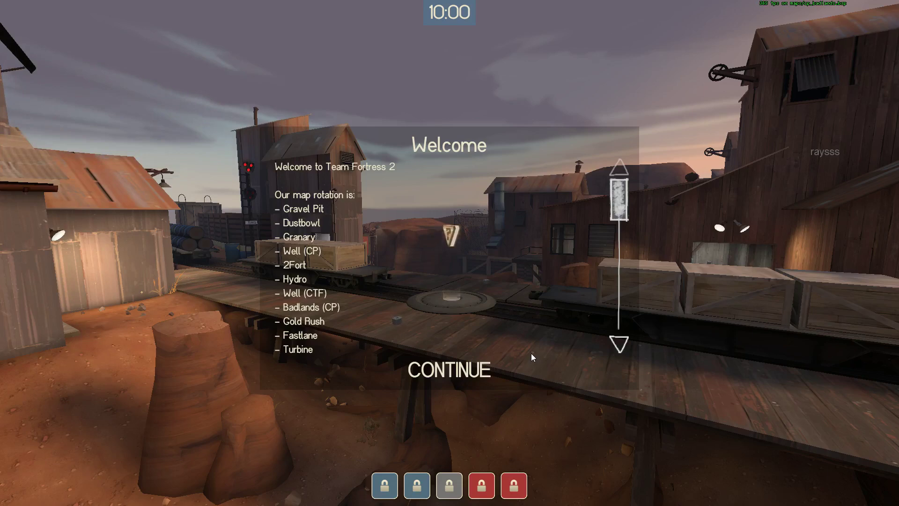
# Step: Dismiss the welcome message and join the RED team as Scout
pyautogui.click(444, 371)
pyautogui.click(457, 366)
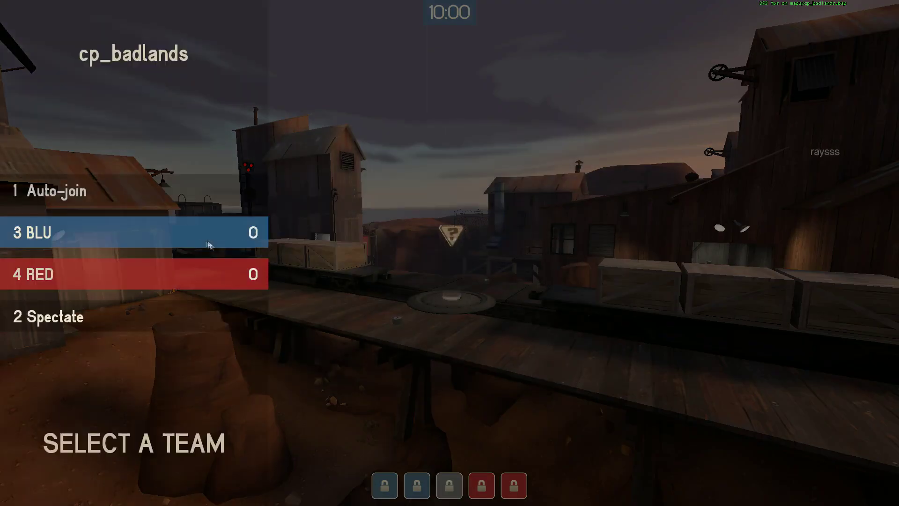
pyautogui.click(211, 276)
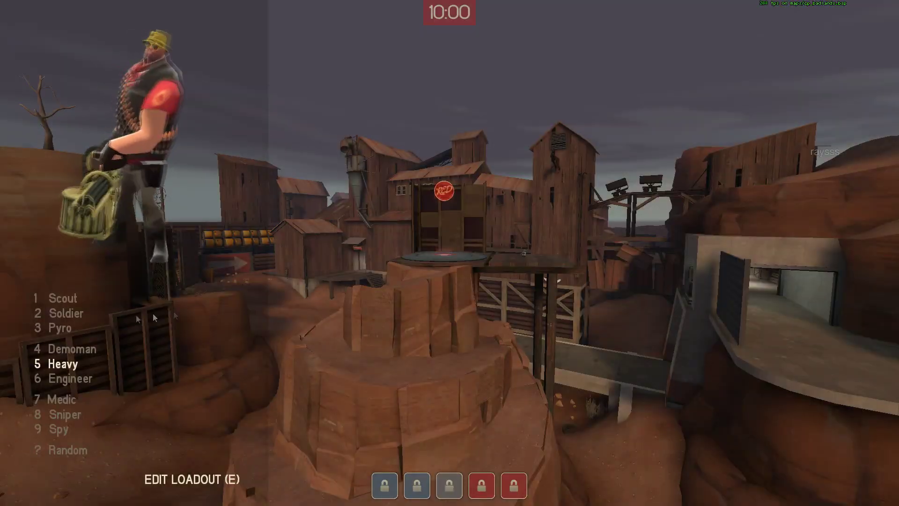
pyautogui.click(67, 300)
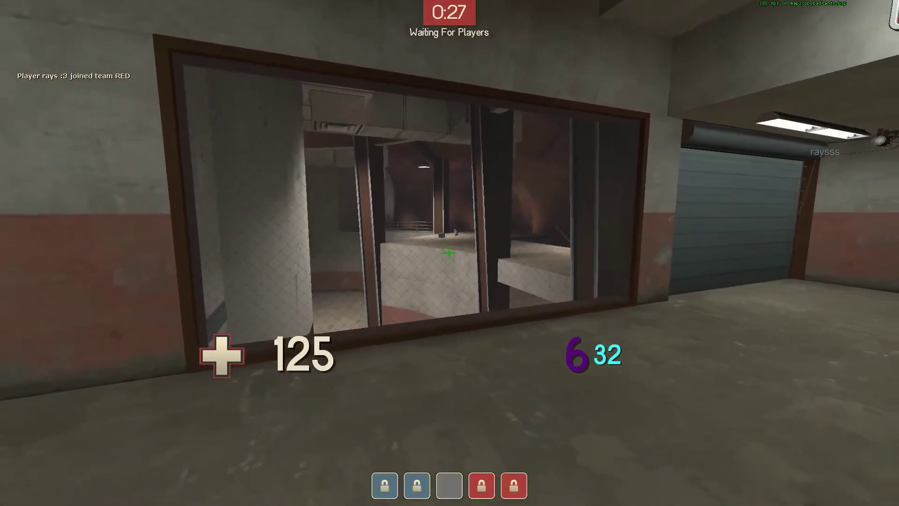
# Step: Switch repeatedly between the primary, secondary and melee weapons in the spawn room to compare their crosshairs
pyautogui.click(450, 253)
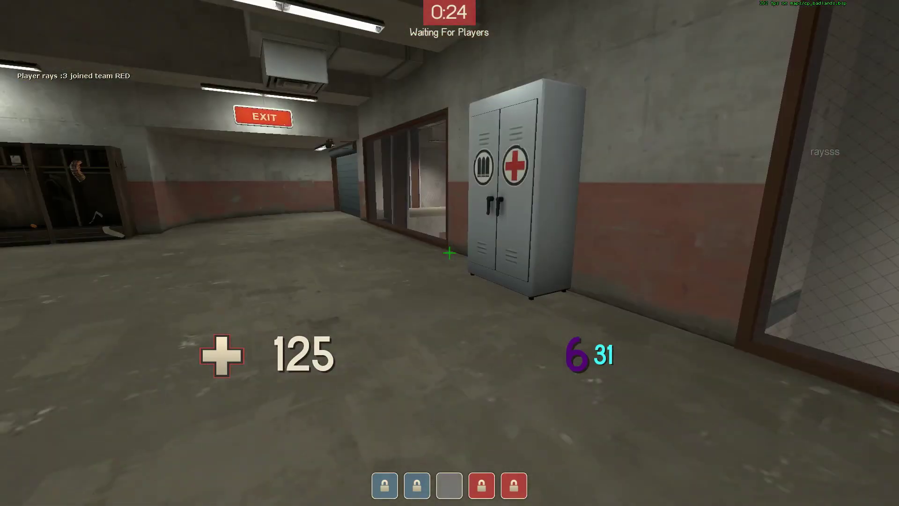
pyautogui.press('s')
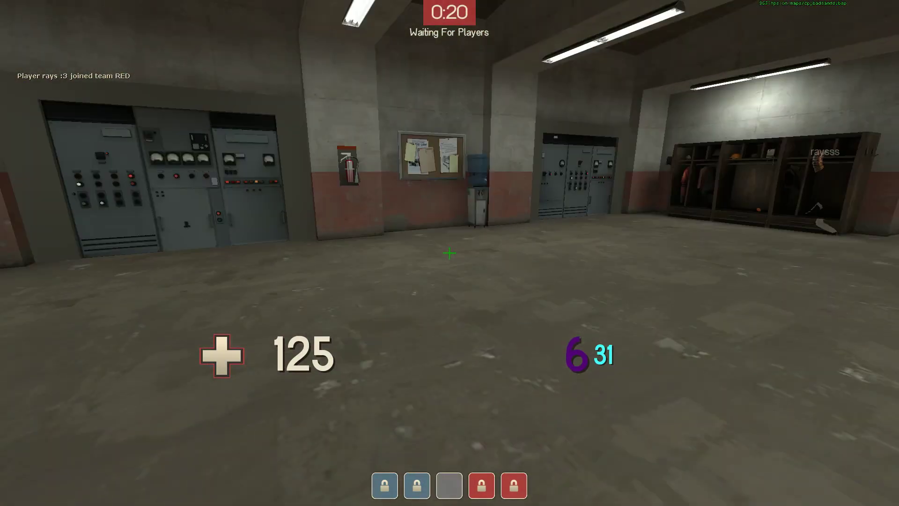
pyautogui.press('2')
pyautogui.press('3')
pyautogui.press('2')
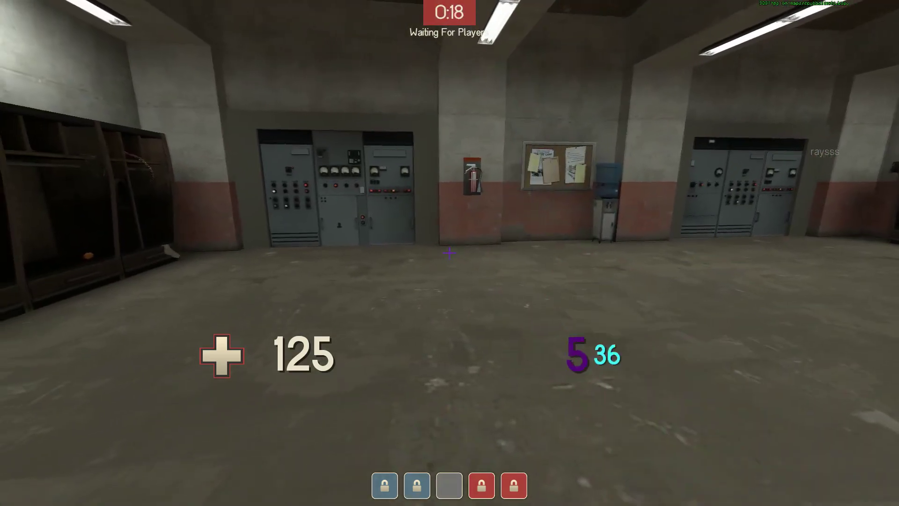
pyautogui.press('3')
pyautogui.press('1')
pyautogui.press('2')
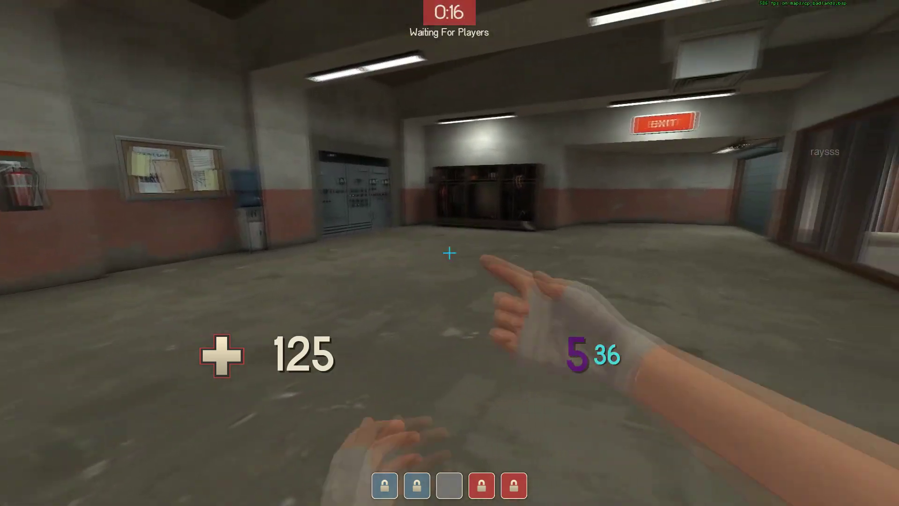
pyautogui.press('1')
pyautogui.press('3')
pyautogui.press('1')
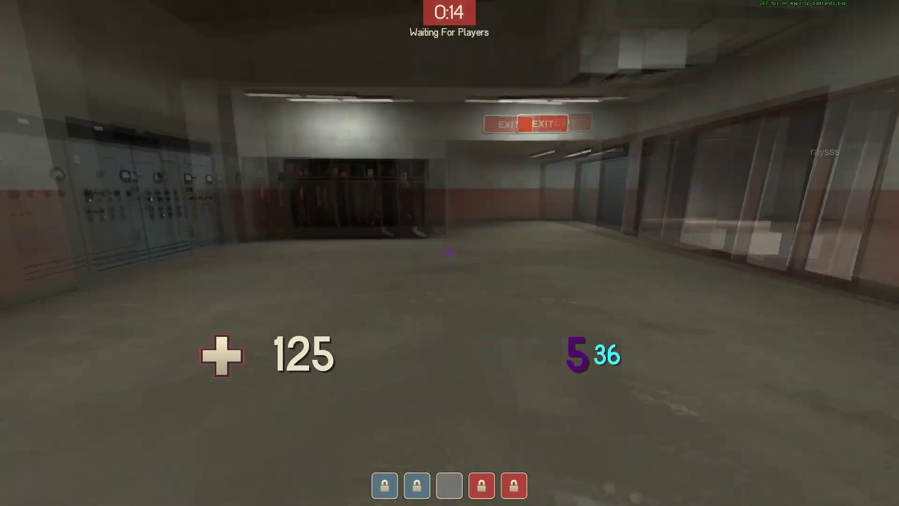
pyautogui.press('3')
pyautogui.press('1')
pyautogui.press('2')
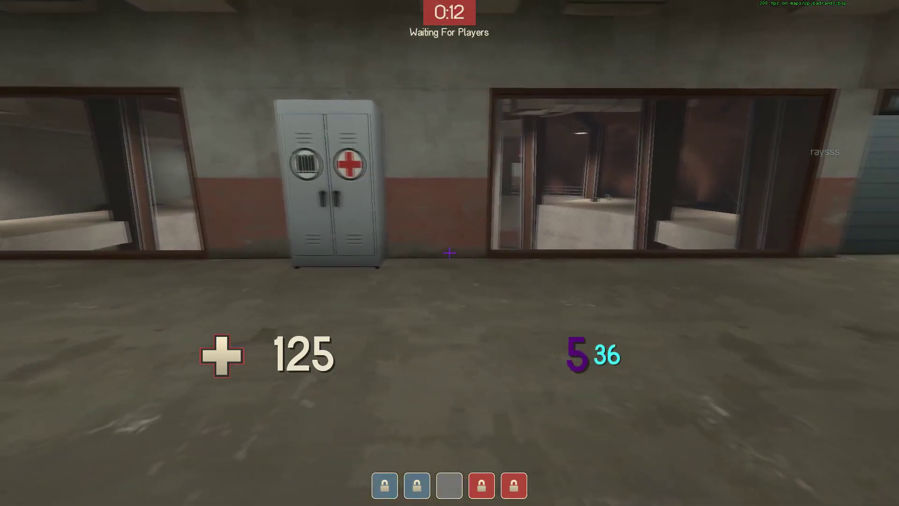
pyautogui.press('3')
pyautogui.press('2')
pyautogui.press('3')
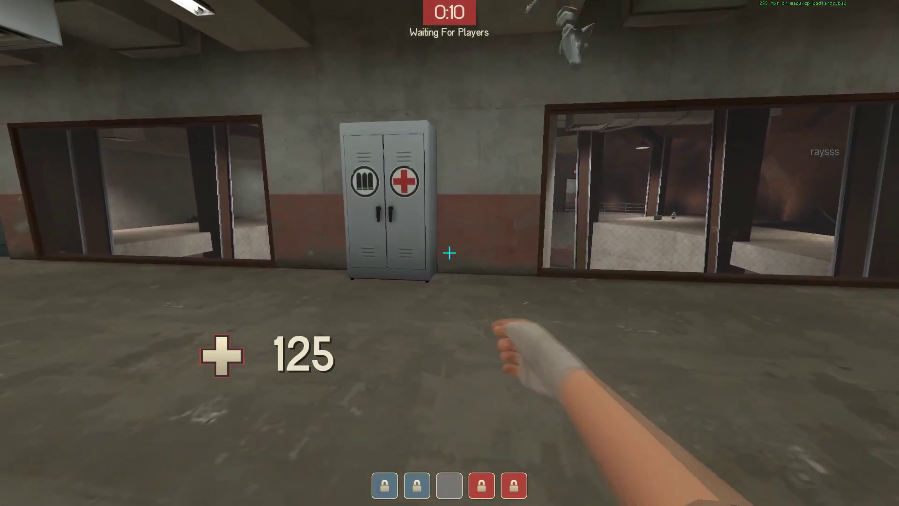
pyautogui.press('2')
pyautogui.press('3')
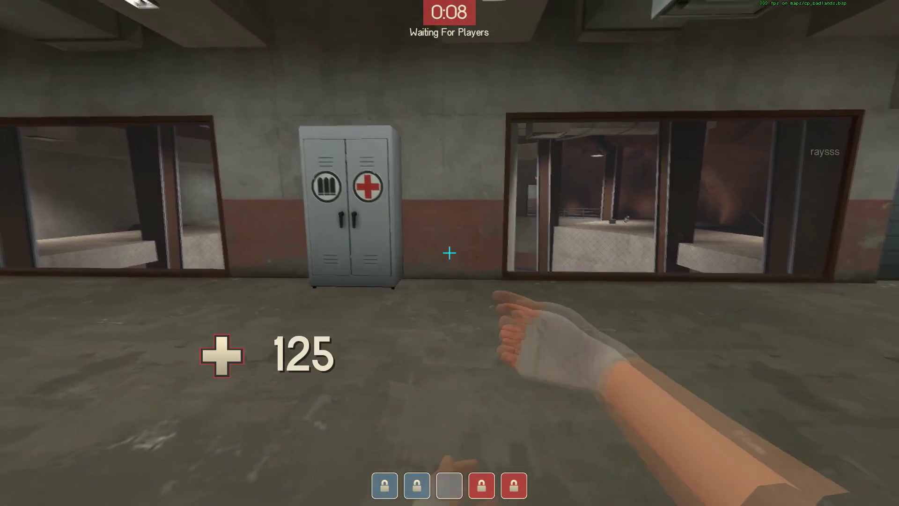
pyautogui.press('1')
pyautogui.press('w')
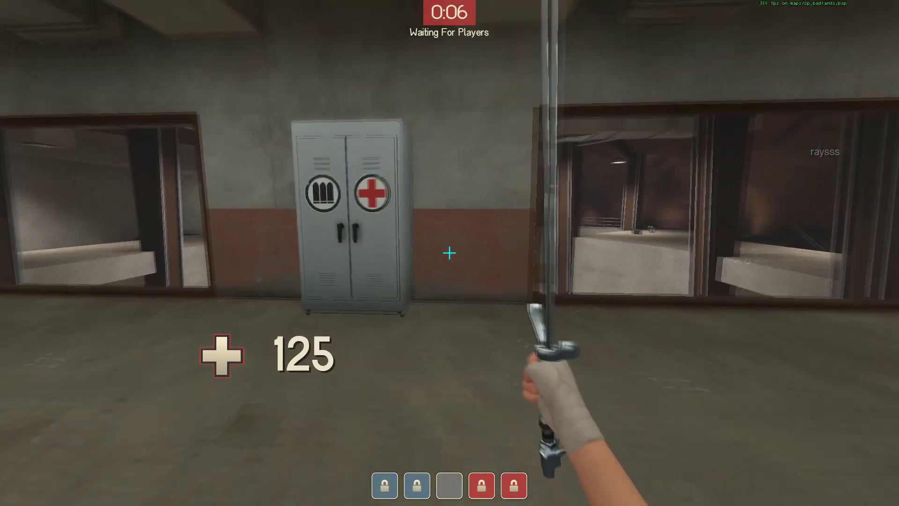
pyautogui.press('s')
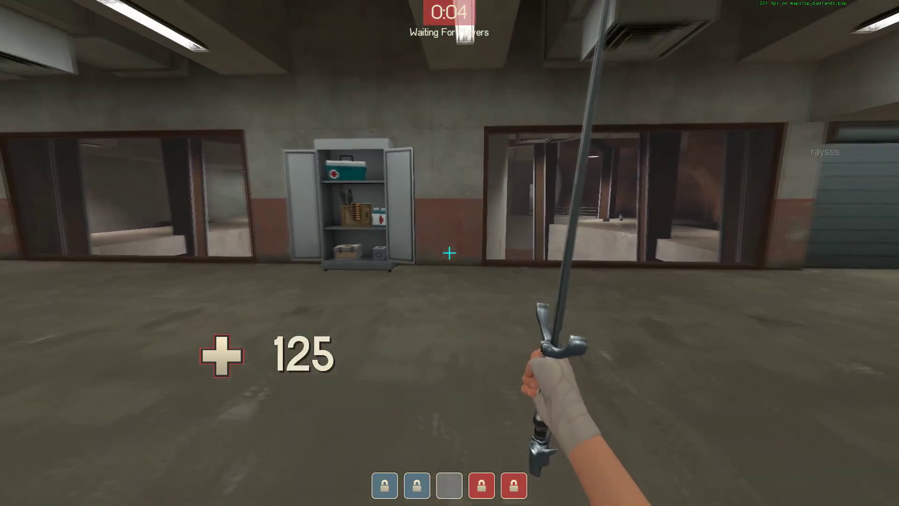
pyautogui.press('w')
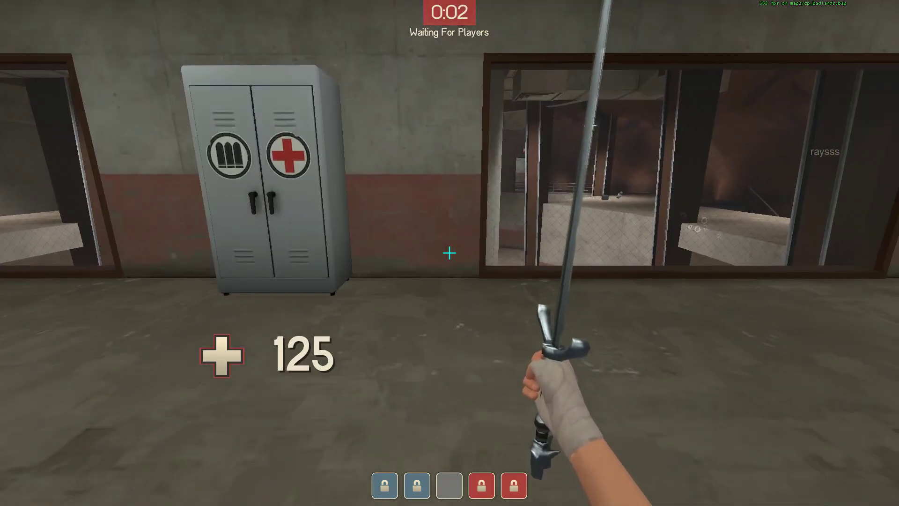
pyautogui.press('1')
pyautogui.press('3')
pyautogui.press('1')
pyautogui.press('3')
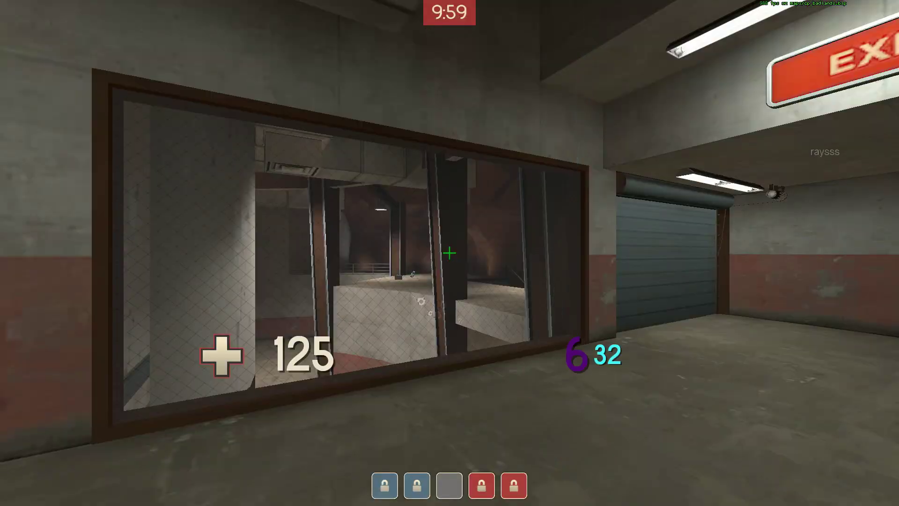
# Step: Run cl_crosshair_scale 0 in the console to hide the default crosshair, and fire a test shot in the game
pyautogui.press('`')
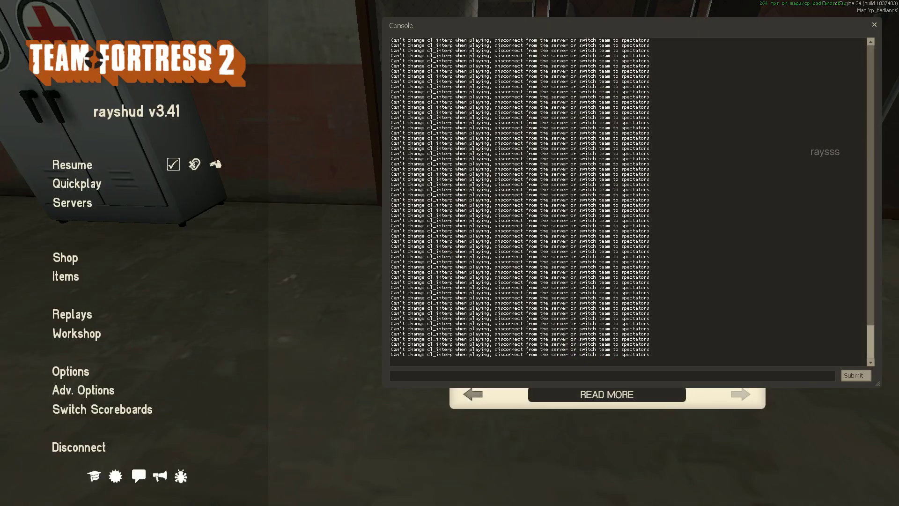
pyautogui.write('cl_crossh')
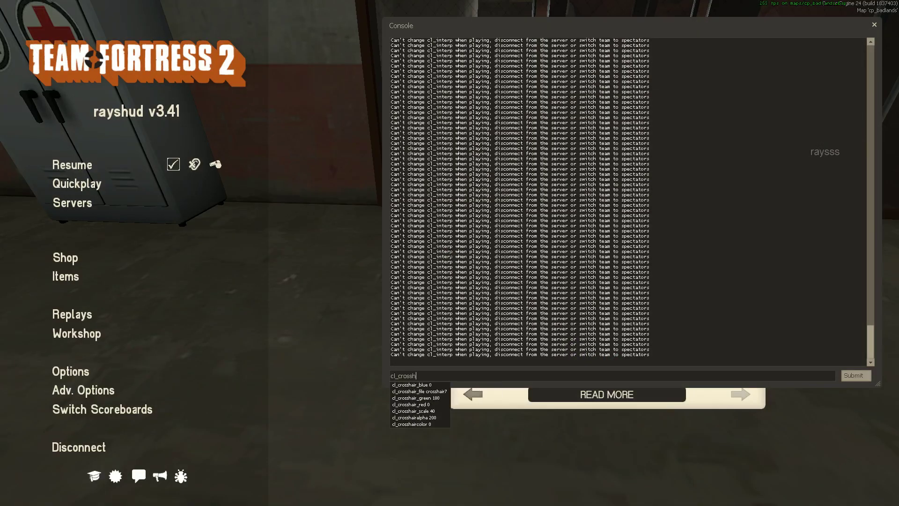
pyautogui.write('air_scale 0')
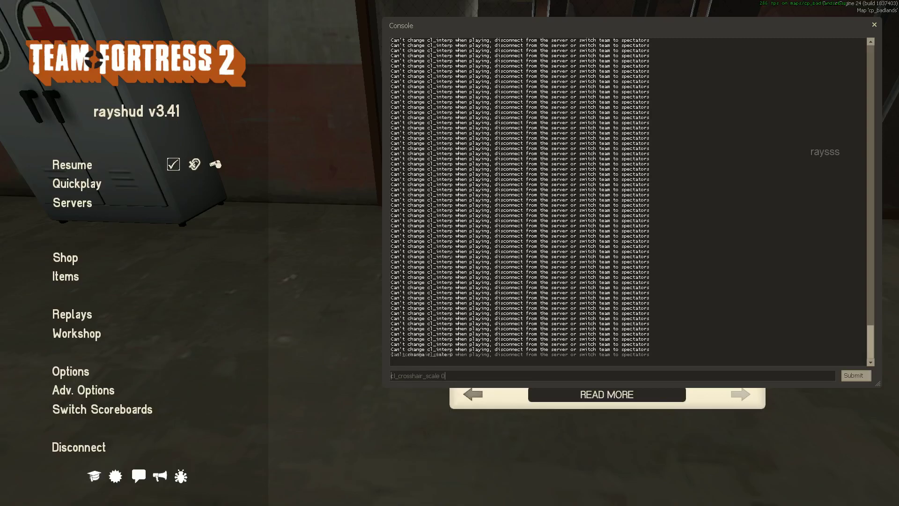
pyautogui.press('Return')
pyautogui.press('`')
pyautogui.click(450, 253)
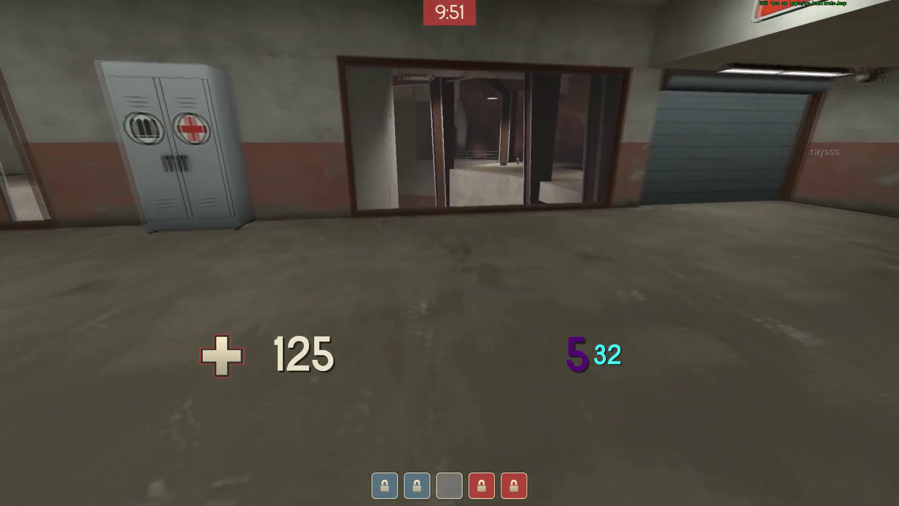
pyautogui.press('s')
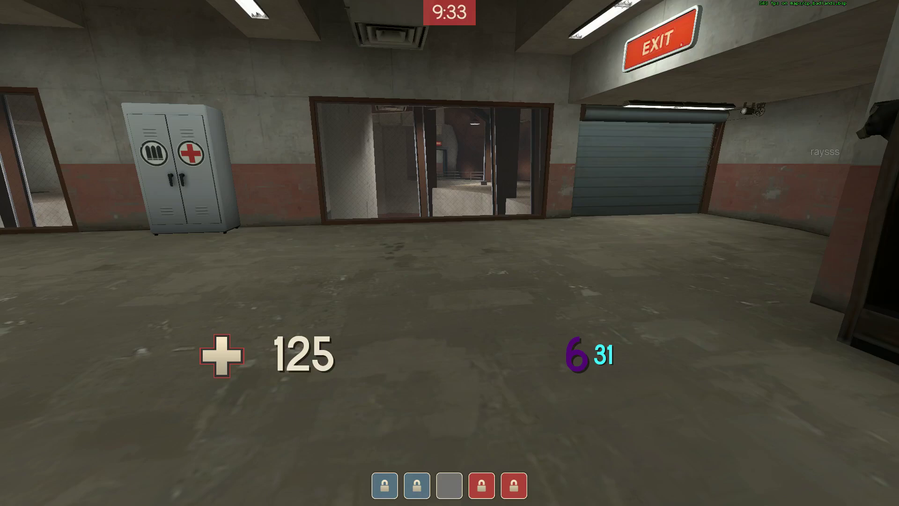
# Step: Leave the game for File Explorer and open the tf folder through its shortcut on the desktop
pyautogui.hotkey('alt', 'Tab')
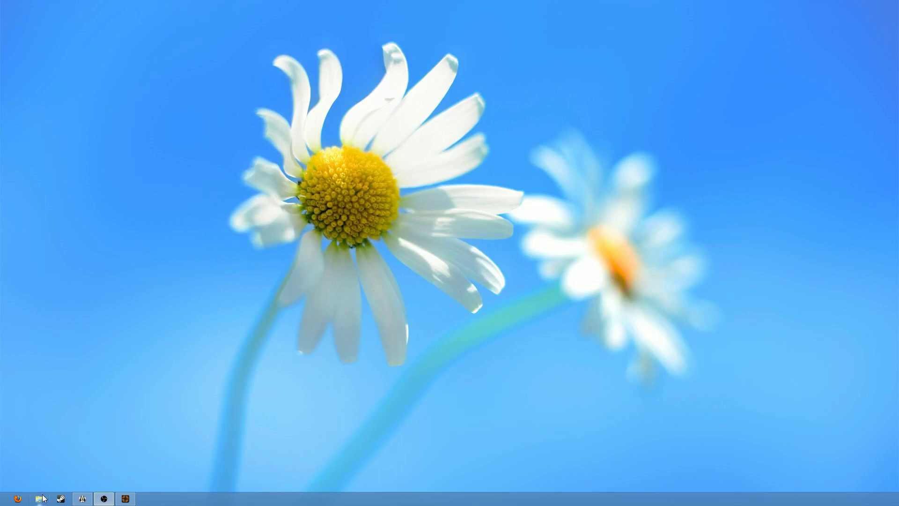
pyautogui.hotkey('alt', 'Tab')
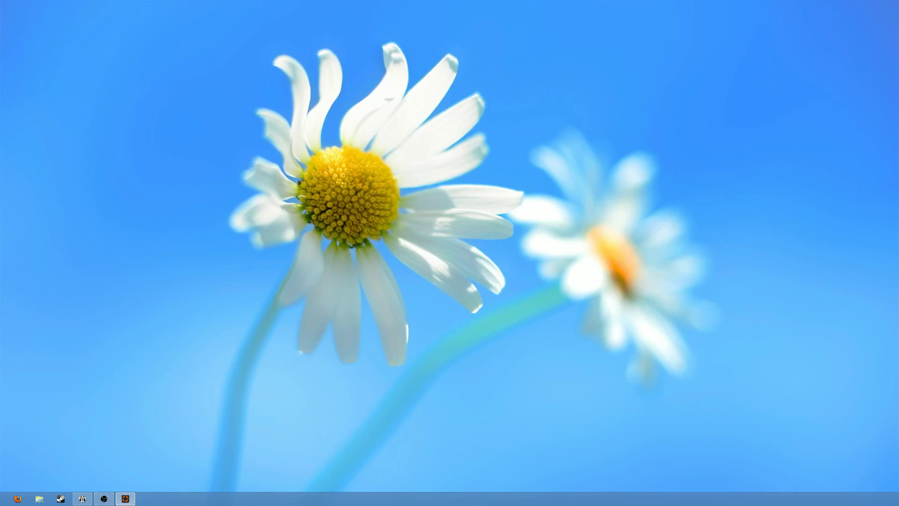
pyautogui.click(40, 499)
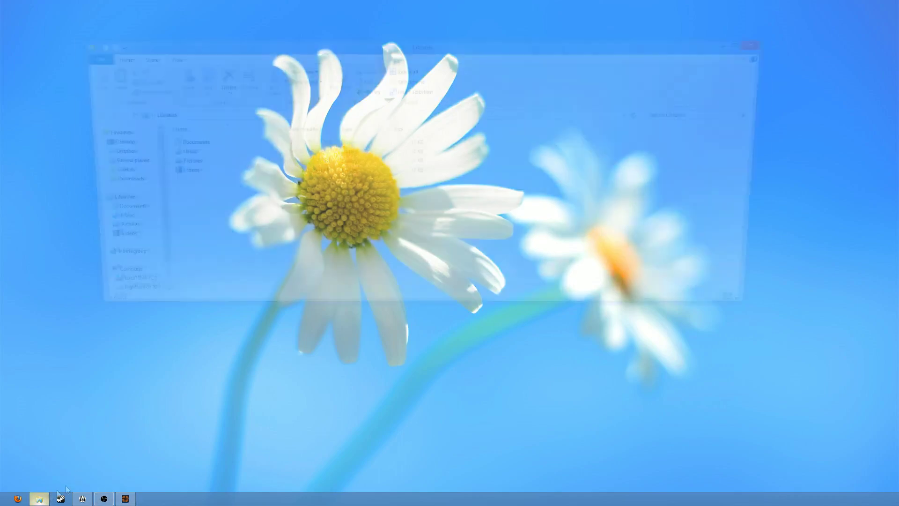
pyautogui.click(107, 142)
pyautogui.click(316, 242)
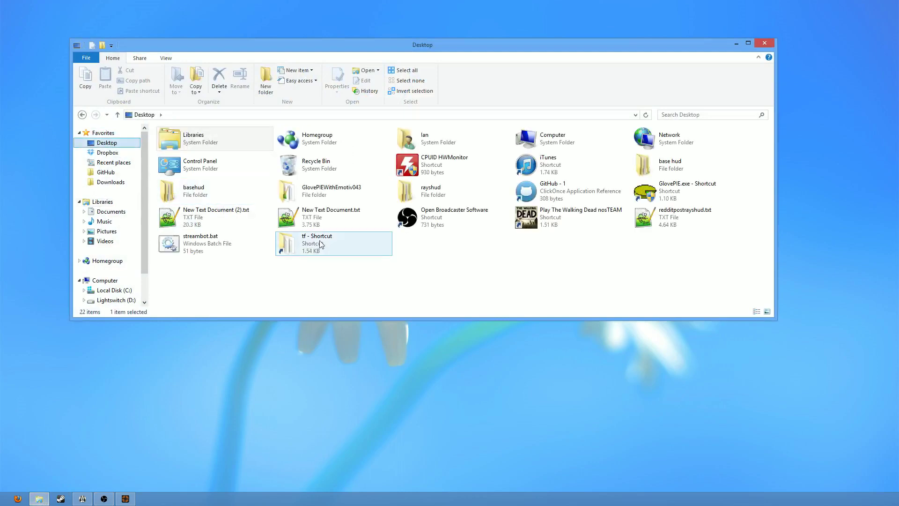
pyautogui.doubleClick(316, 242)
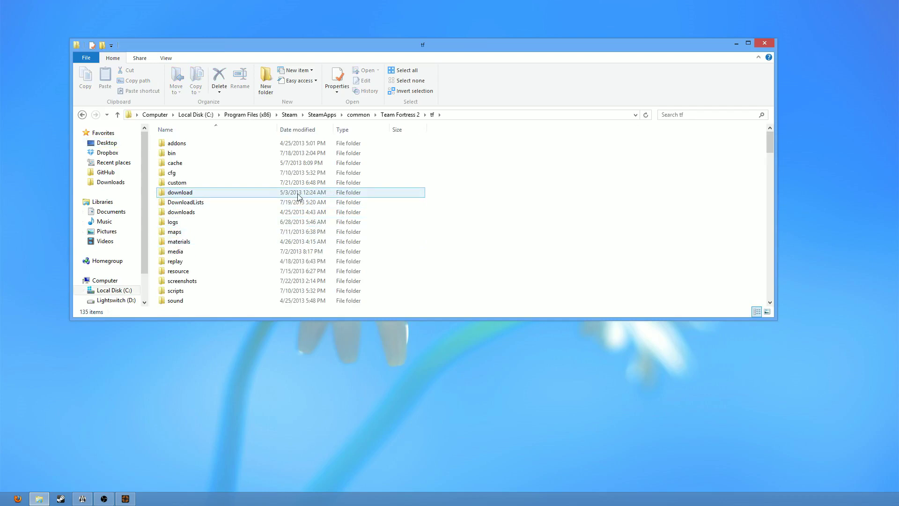
# Step: Open the rayshud folder inside the custom folder
pyautogui.click(180, 186)
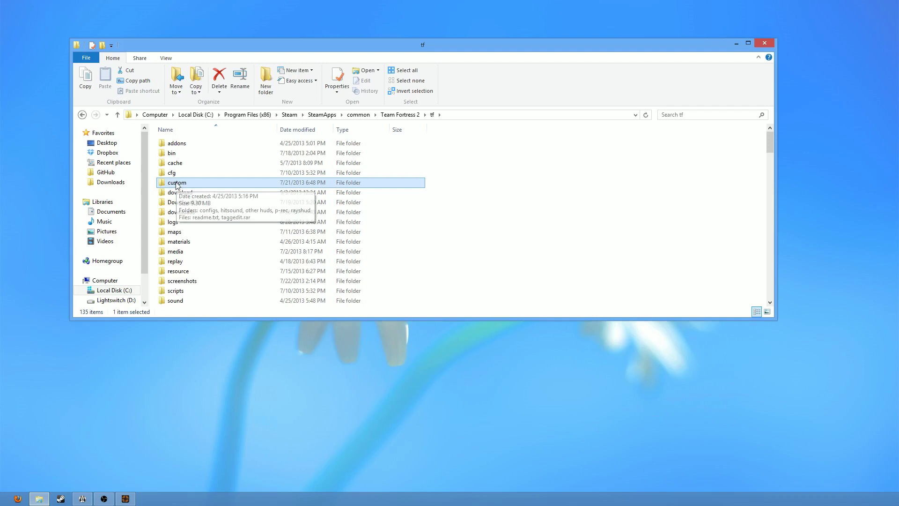
pyautogui.doubleClick(177, 184)
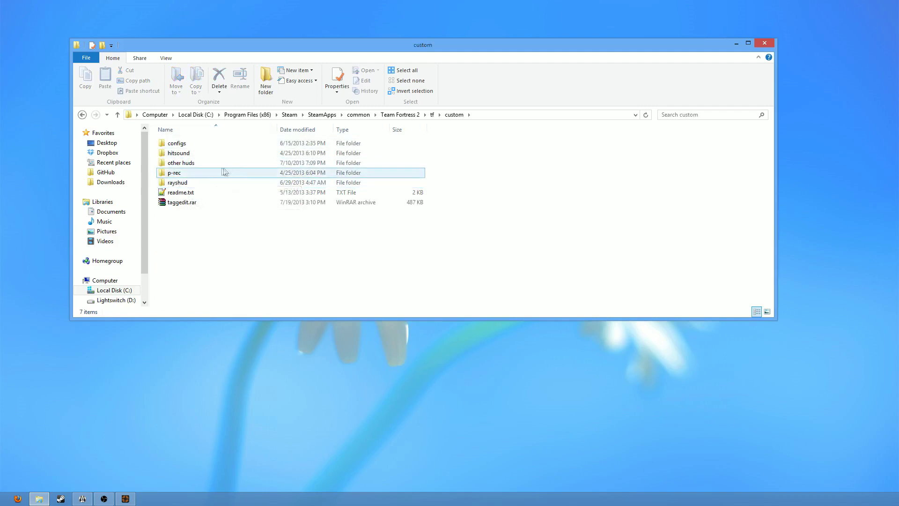
pyautogui.click(182, 183)
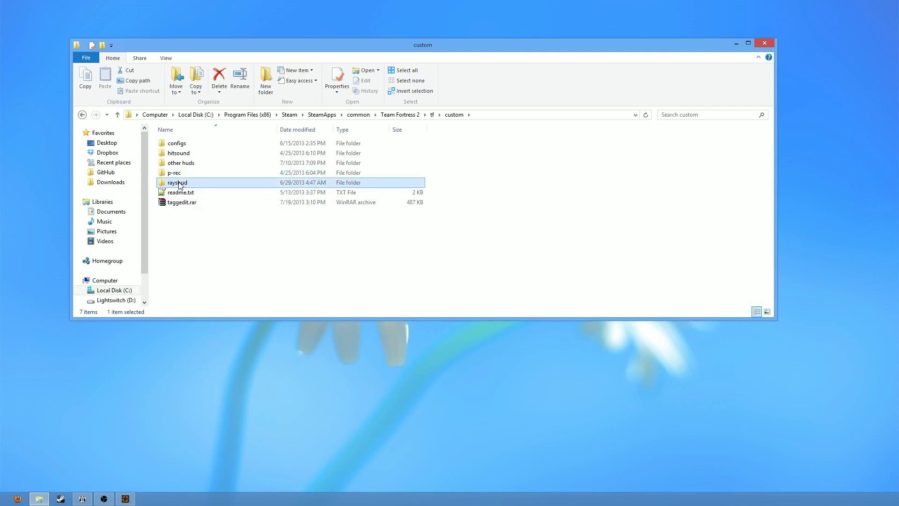
pyautogui.doubleClick(178, 184)
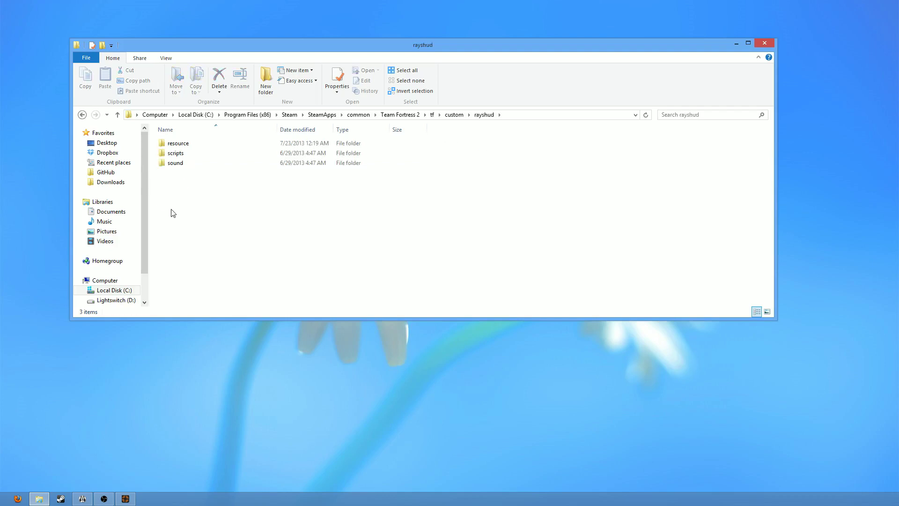
# Step: Open hudlayout.res from the rayshud scripts folder in Notepad++ and go to the beginning of the file
pyautogui.doubleClick(179, 153)
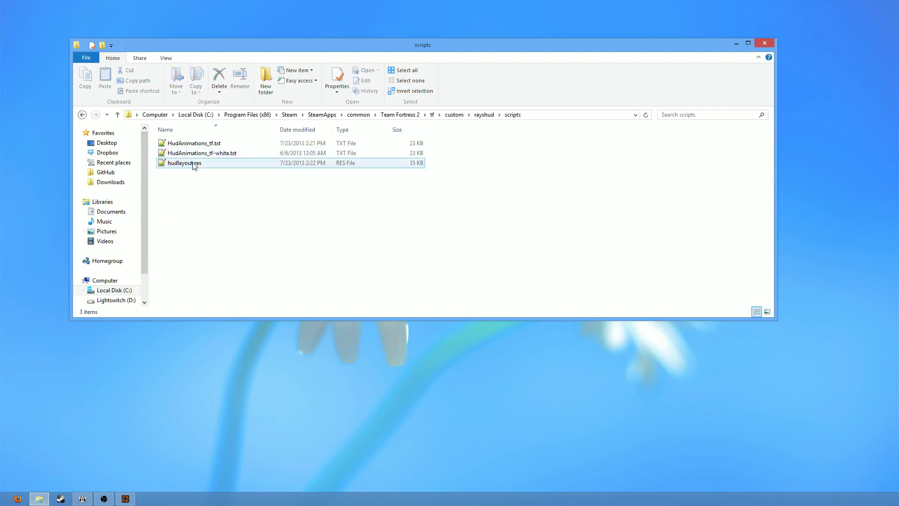
pyautogui.doubleClick(193, 163)
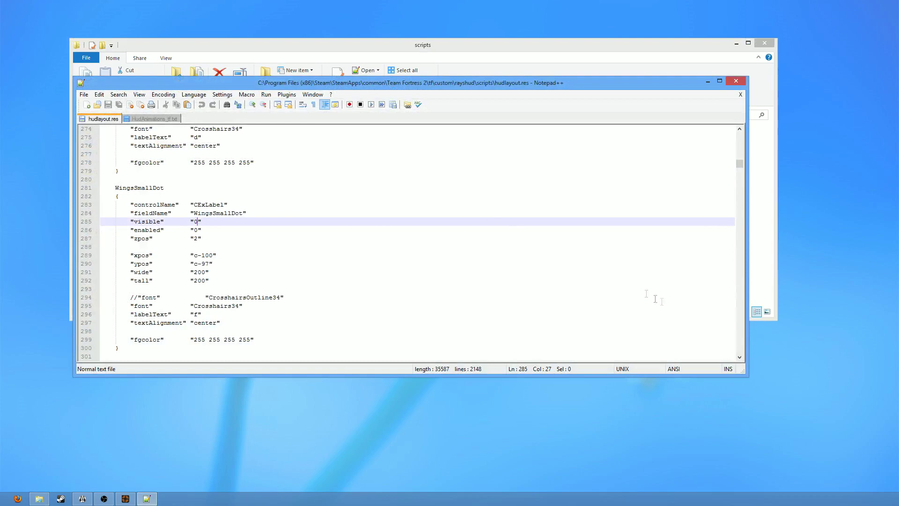
pyautogui.moveTo(743, 164); pyautogui.dragTo(768, 138)
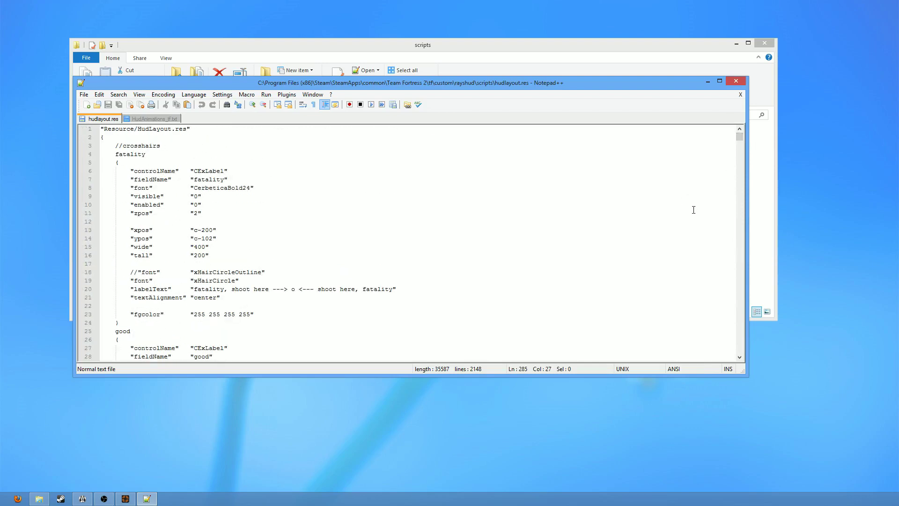
# Step: Examine the crosshair entries listed under the //crosshairs comment at the start of hudlayout.res
pyautogui.scroll(-5, 658, 243)
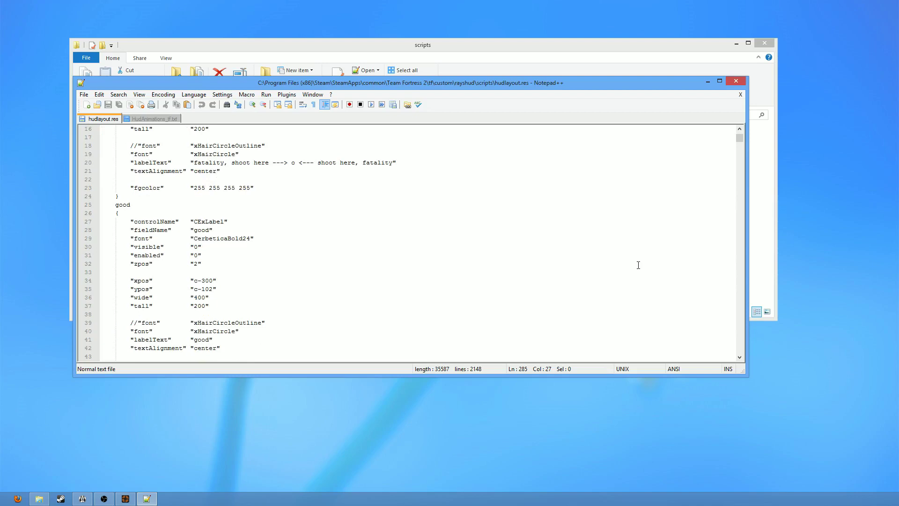
pyautogui.scroll(-9, 638, 265)
pyautogui.scroll(14, 628, 282)
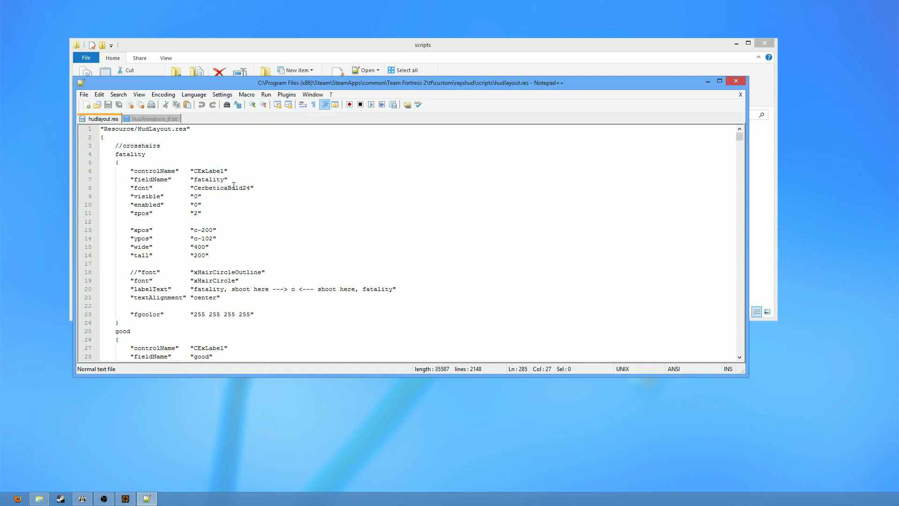
pyautogui.moveTo(160, 145); pyautogui.dragTo(116, 144)
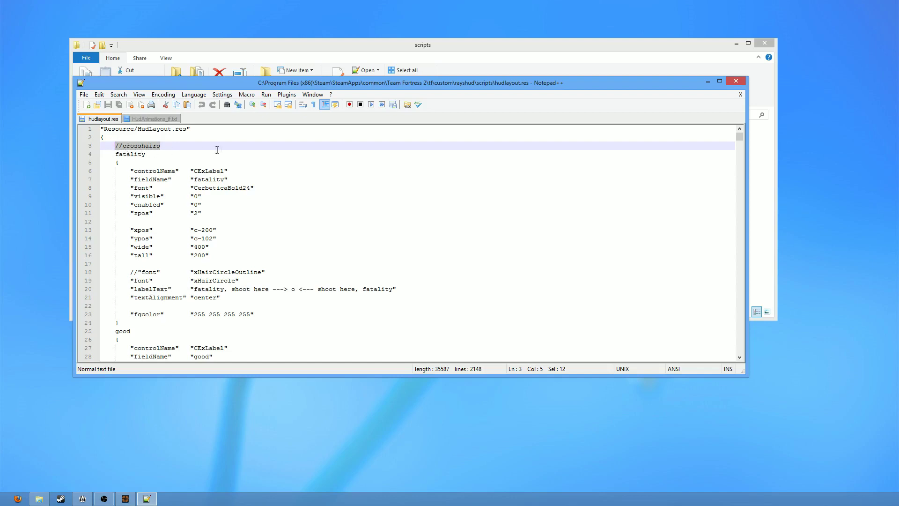
pyautogui.click(175, 145)
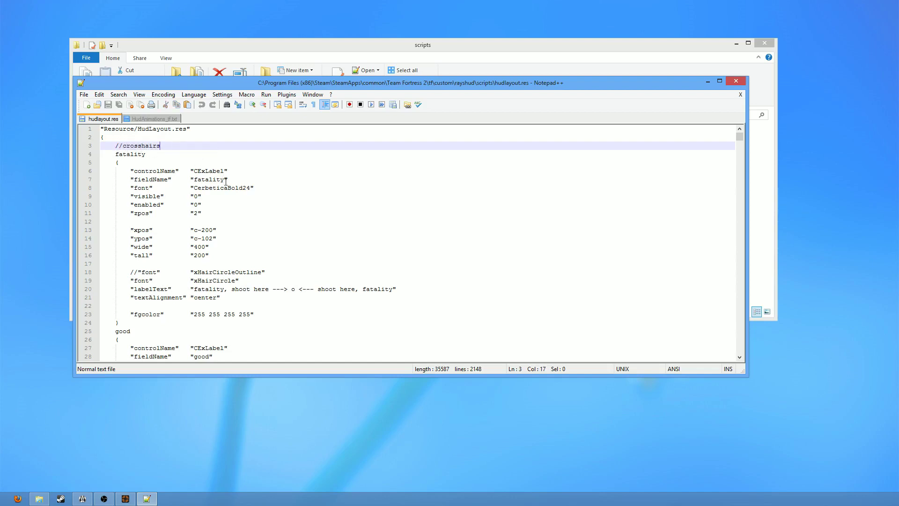
pyautogui.scroll(-10, 221, 201)
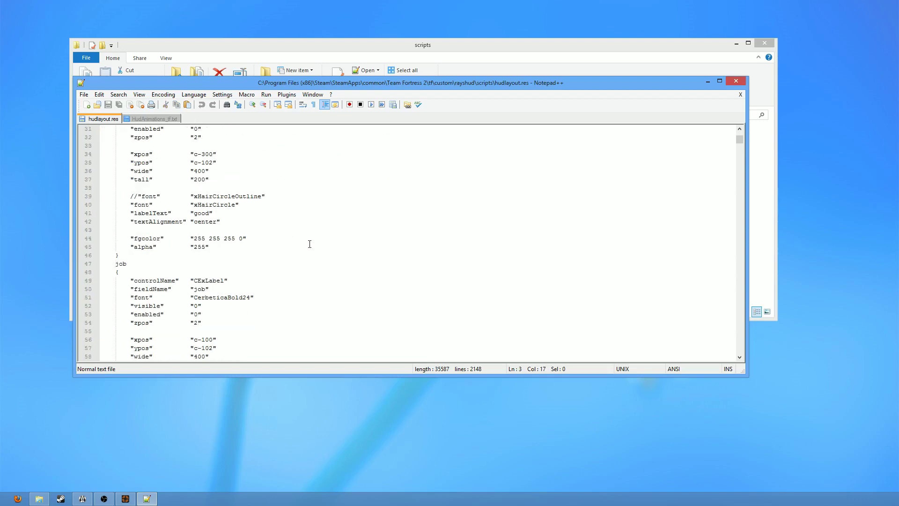
pyautogui.scroll(10, 310, 244)
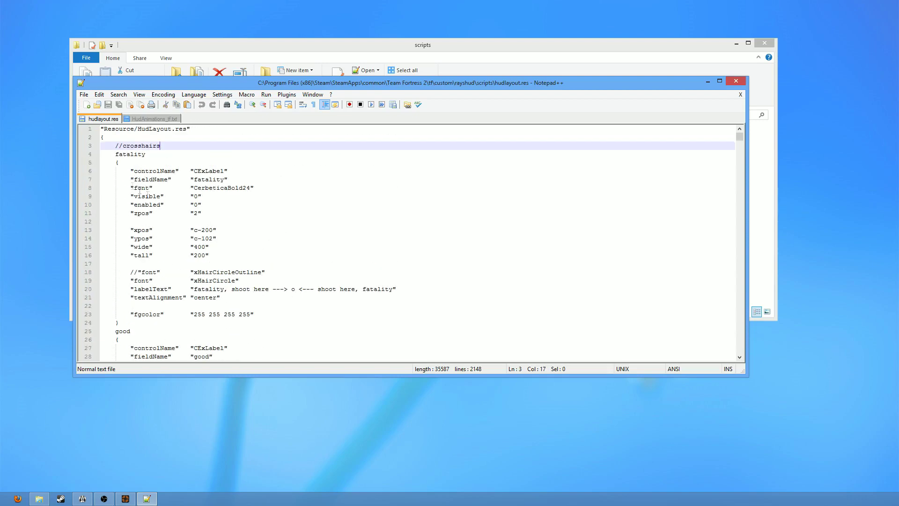
pyautogui.scroll(-5, 196, 206)
pyautogui.scroll(5, 196, 206)
# Step: Set both the visible and enabled values of the WingsSmallDot entry to 1 and save hudlayout.res
pyautogui.scroll(-1, 389, 213)
pyautogui.scroll(-12, 393, 220)
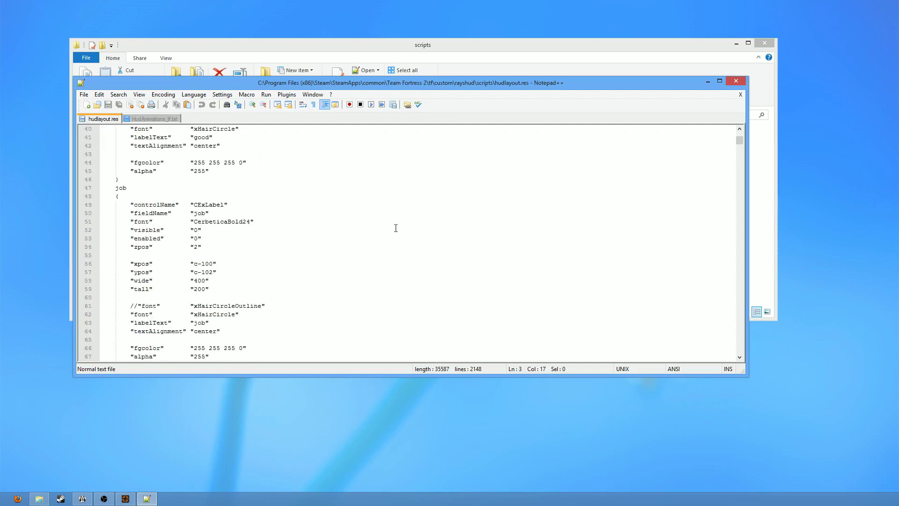
pyautogui.scroll(-17, 396, 228)
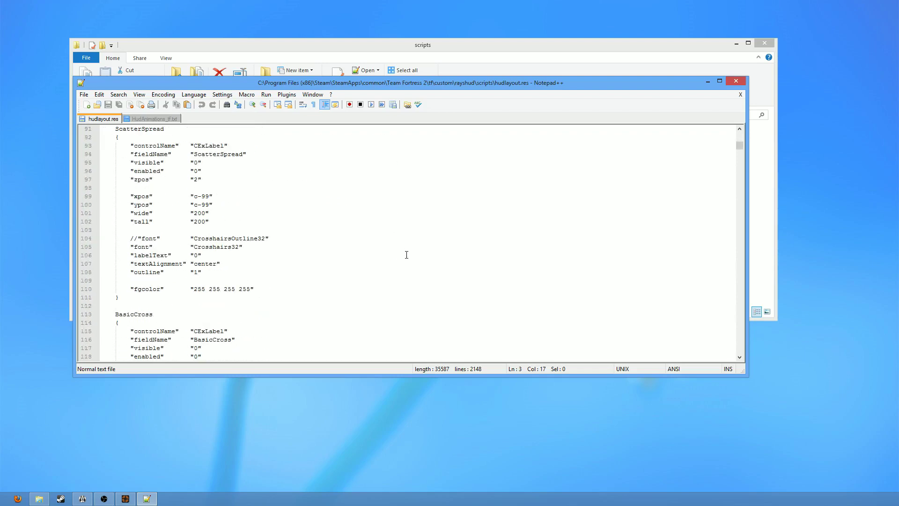
pyautogui.scroll(-16, 431, 283)
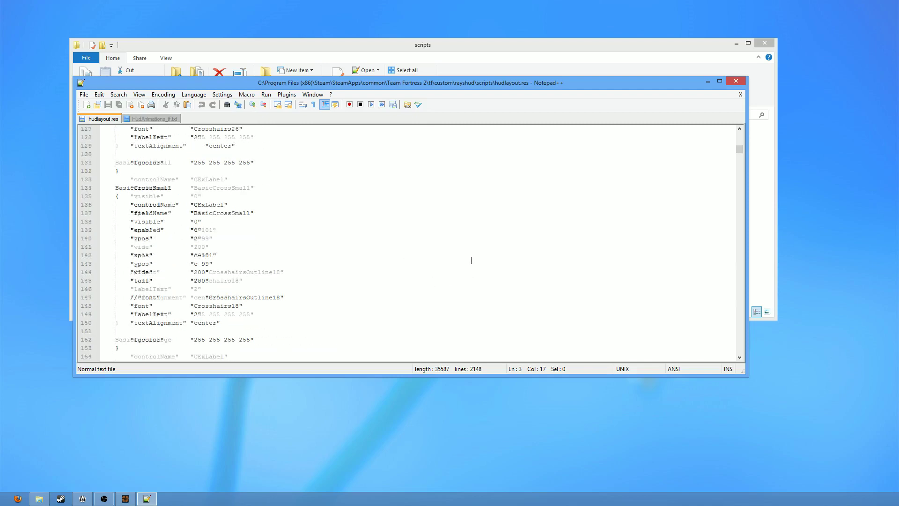
pyautogui.scroll(-17, 472, 262)
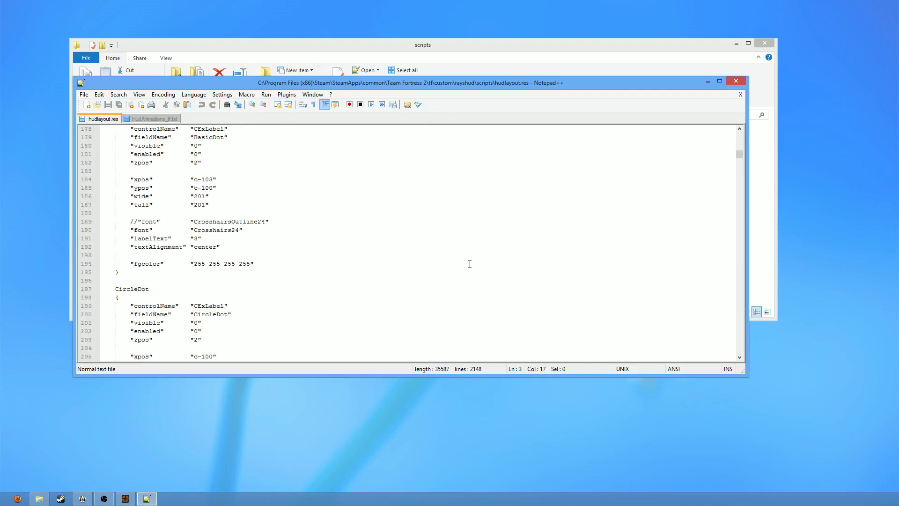
pyautogui.scroll(-12, 470, 264)
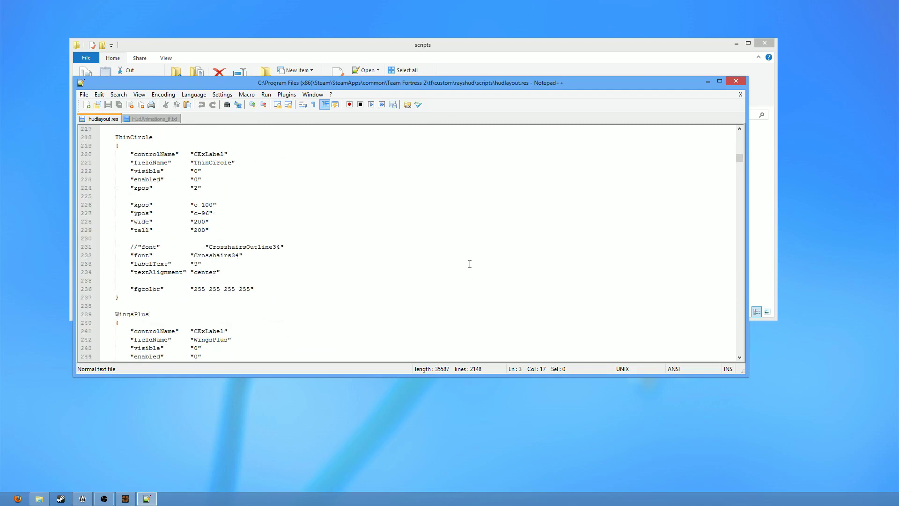
pyautogui.scroll(-5, 470, 276)
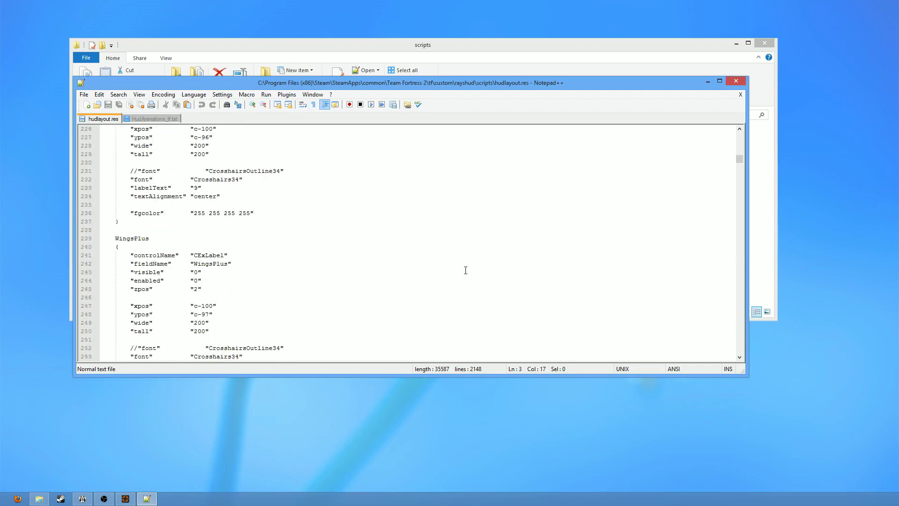
pyautogui.scroll(-11, 471, 288)
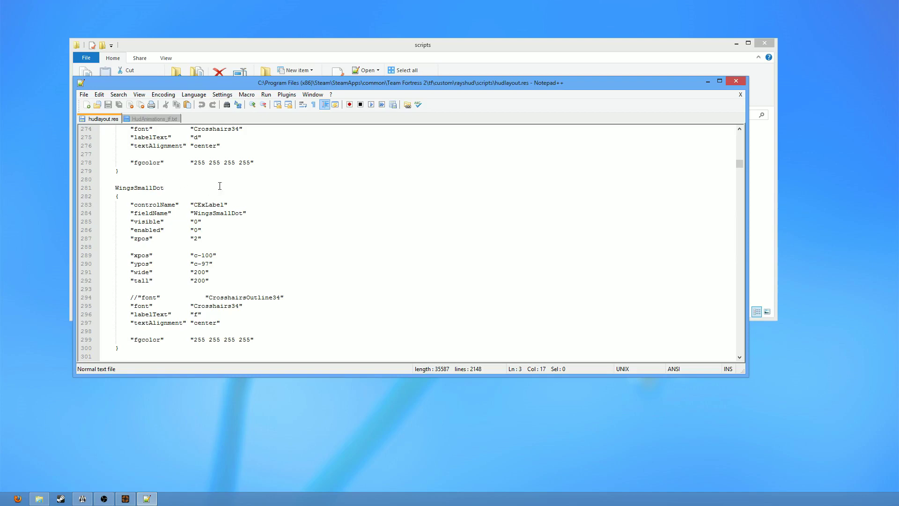
pyautogui.click(200, 221)
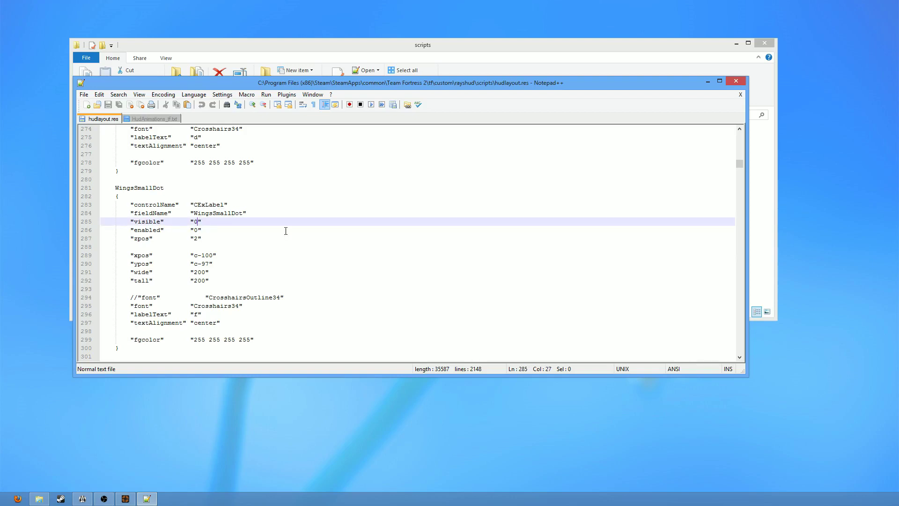
pyautogui.press('BackSpace')
pyautogui.write('1')
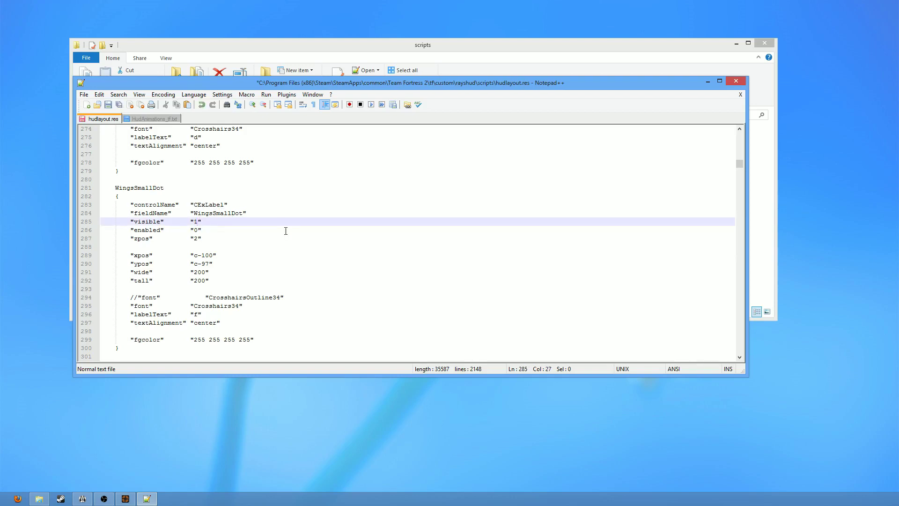
pyautogui.press('Down')
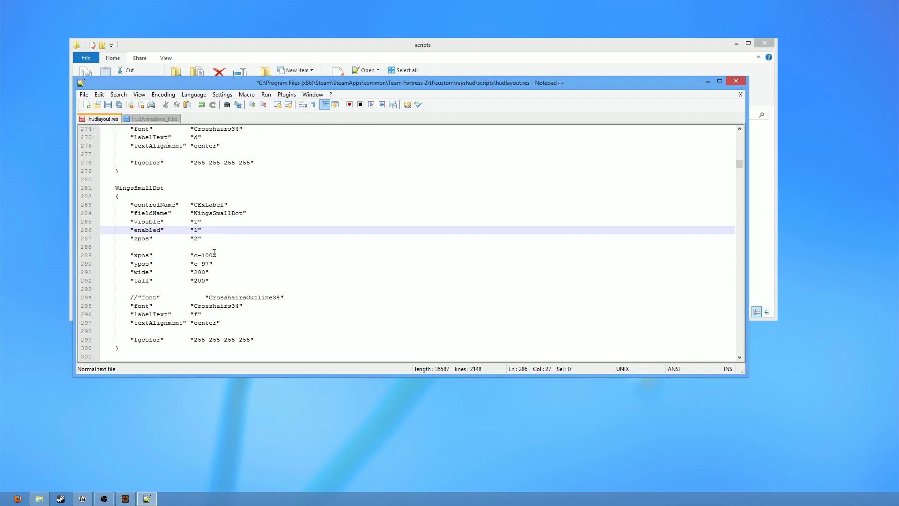
pyautogui.hotkey('ctrl', 's')
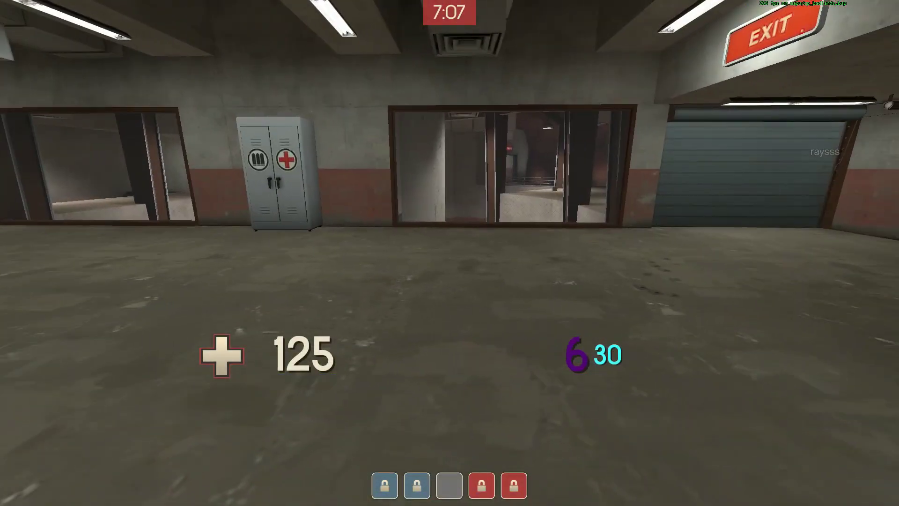
# Step: Switch to Team Fortress 2 and fire a test shot in the spawn room to check the WingsSmallDot crosshair
pyautogui.press('w')
pyautogui.press('s')
pyautogui.press('Escape')
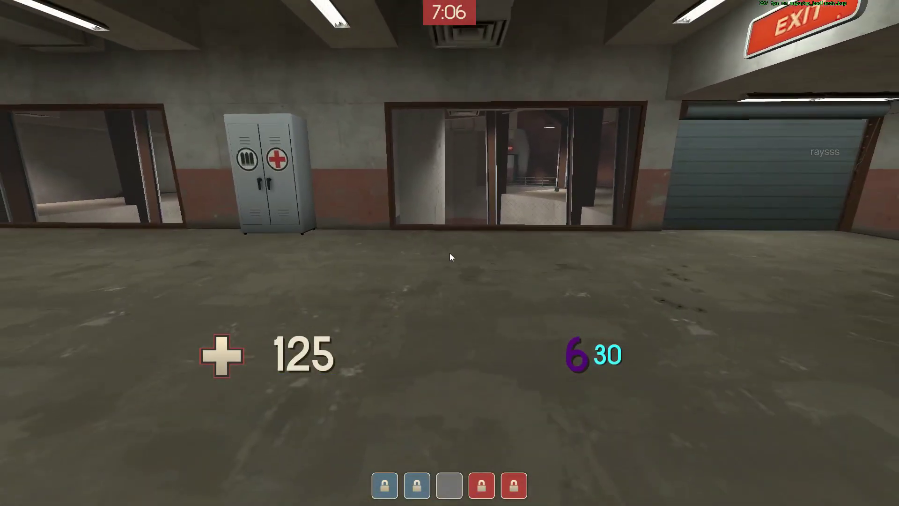
pyautogui.press('Escape')
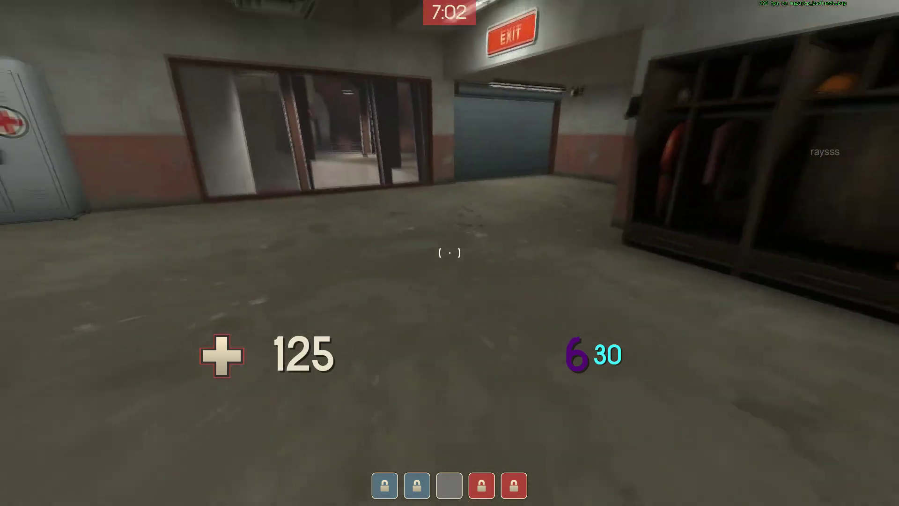
pyautogui.click(450, 253)
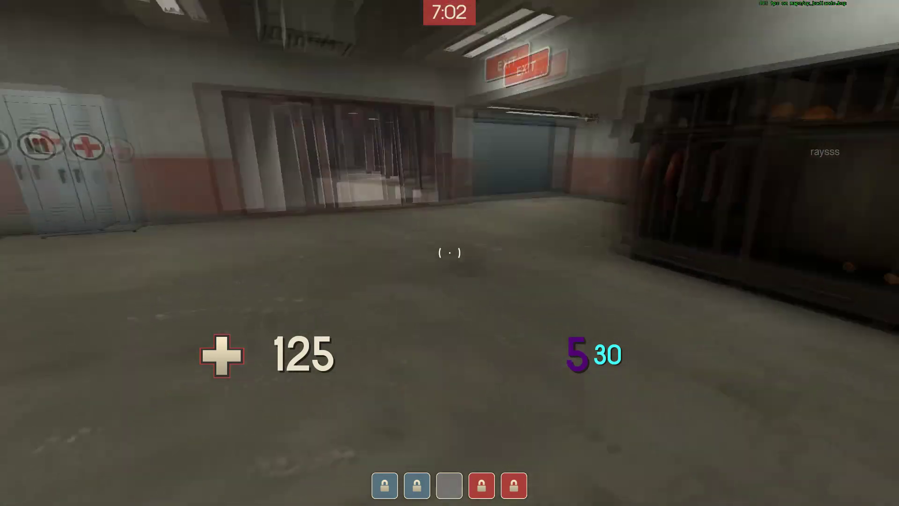
pyautogui.press('w')
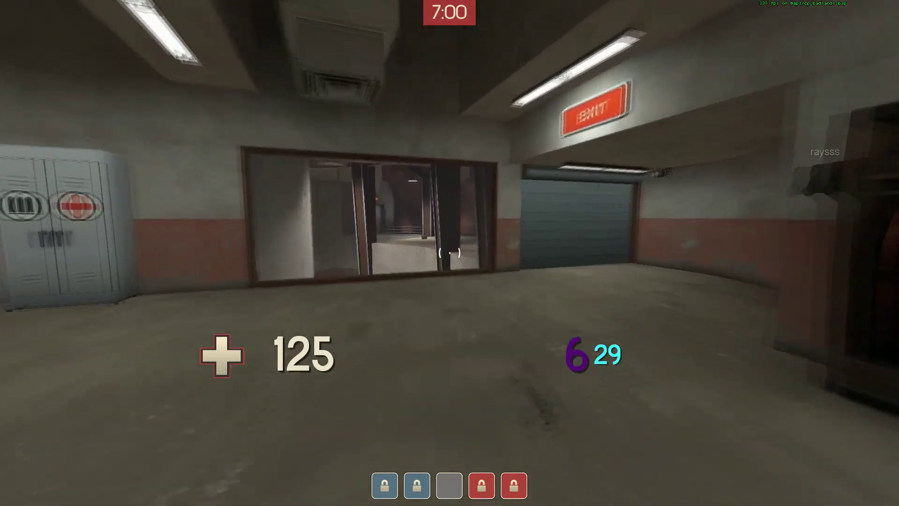
pyautogui.press('s')
pyautogui.press('s')
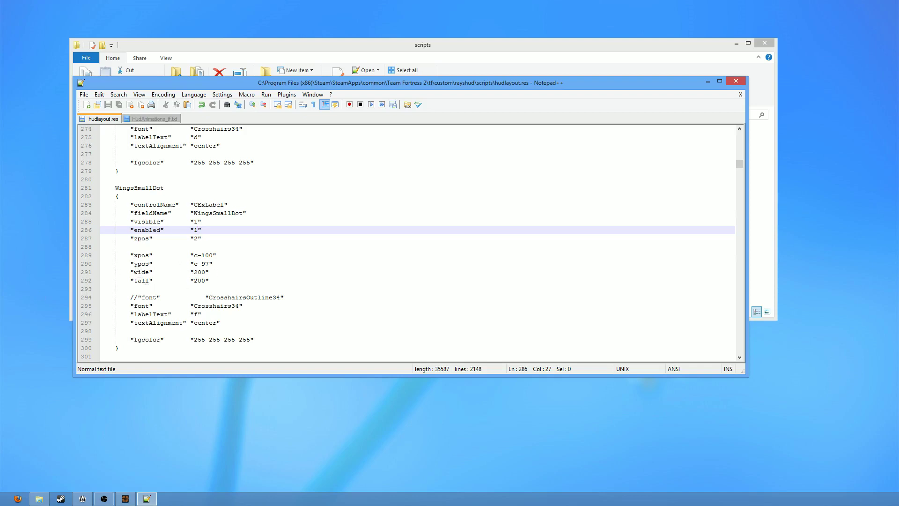
# Step: Set the xpos value of the WingsSmallDot entry in hudlayout.res to c-98
pyautogui.click(212, 255)
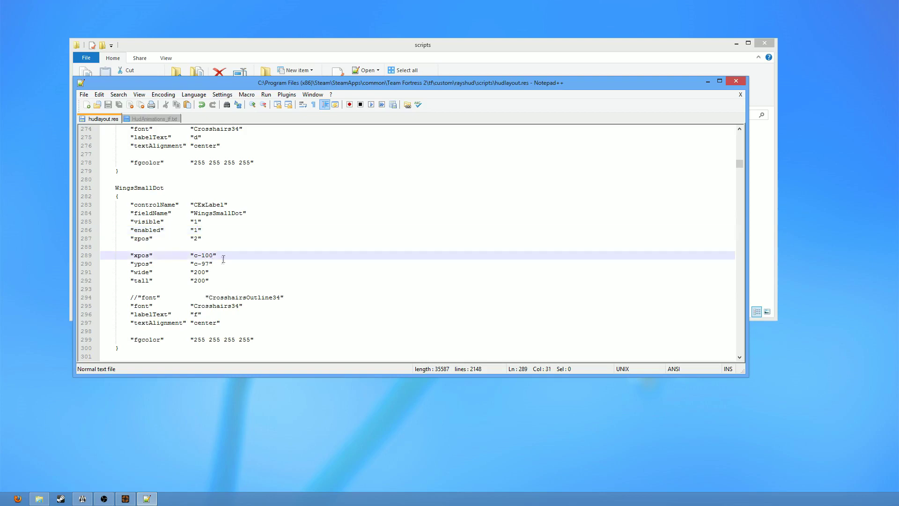
pyautogui.press('BackSpace')
pyautogui.press('BackSpace')
pyautogui.press('BackSpace')
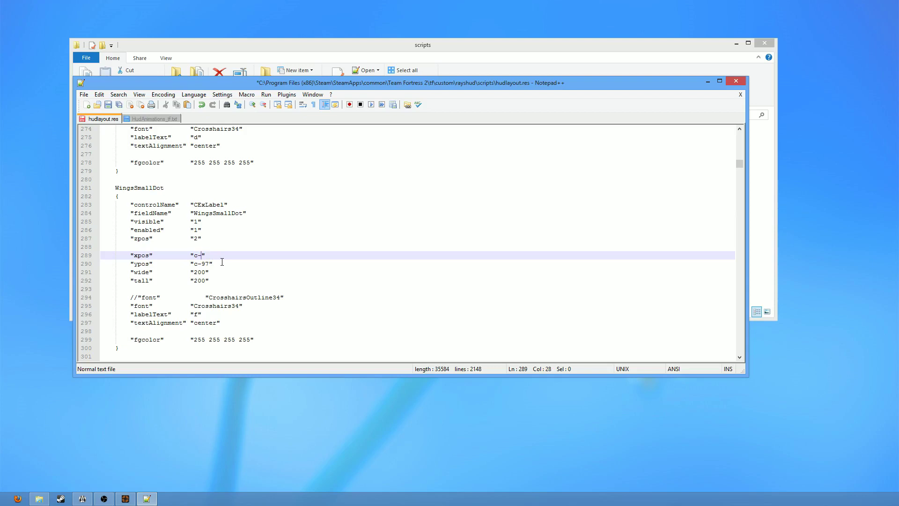
pyautogui.write('98')
pyautogui.press('Down')
pyautogui.press('BackSpace')
pyautogui.press('BackSpace')
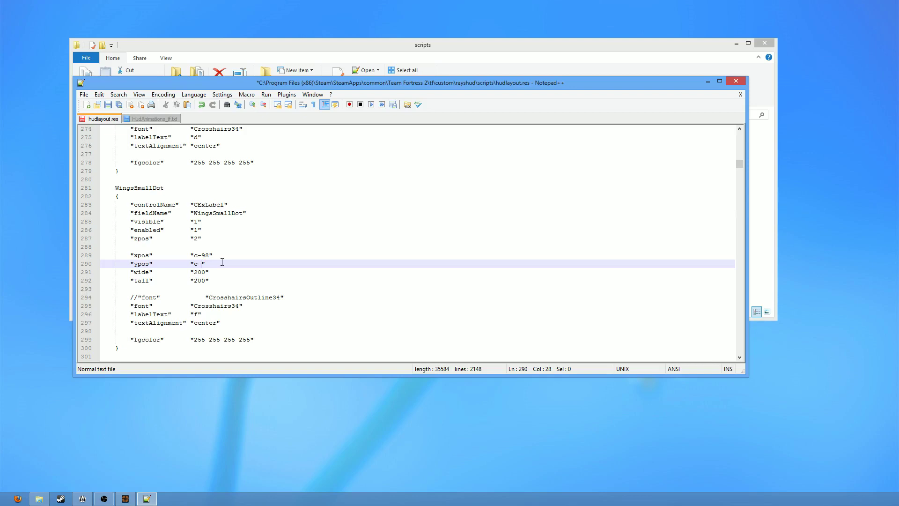
pyautogui.write('65')
pyautogui.hotkey('ctrl', 's')
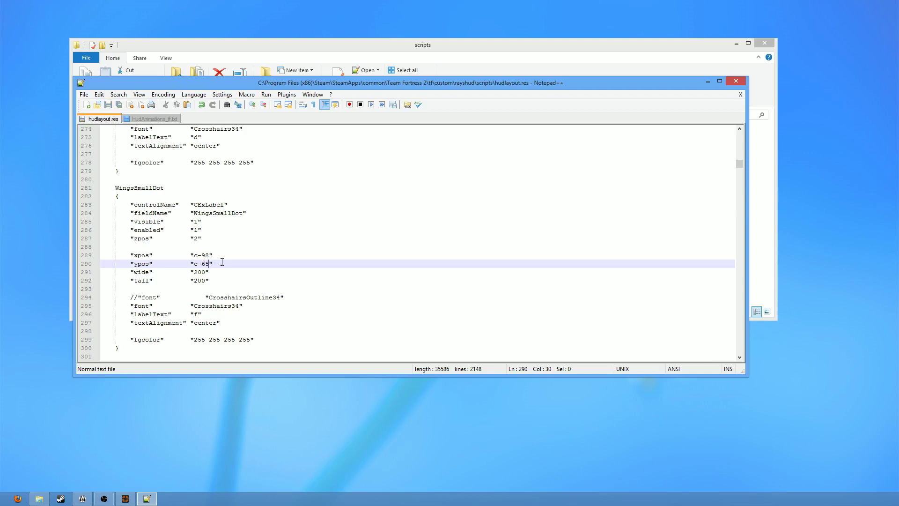
pyautogui.hotkey('ctrl', 'z')
pyautogui.hotkey('ctrl', 'z')
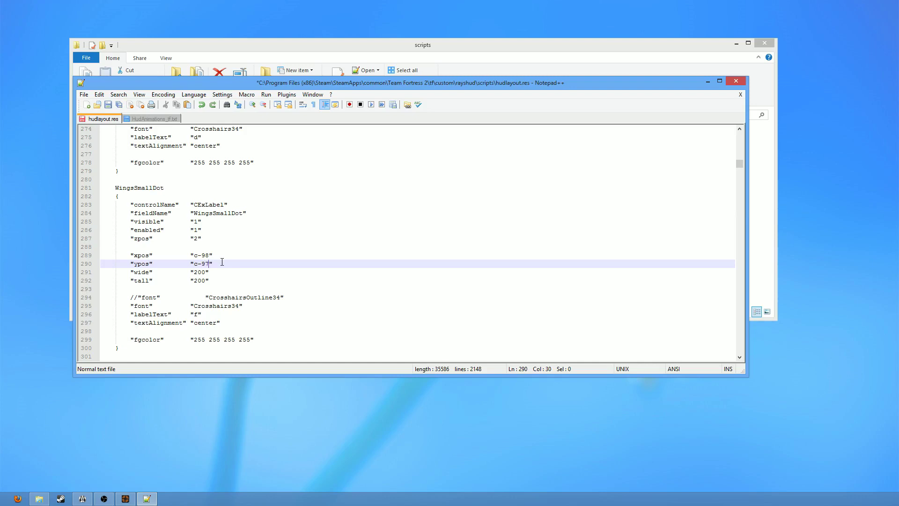
# Step: Set the ypos value of the WingsSmallDot entry to c-95 and save hudlayout.res
pyautogui.press('BackSpace')
pyautogui.write('5')
pyautogui.hotkey('ctrl', 's')
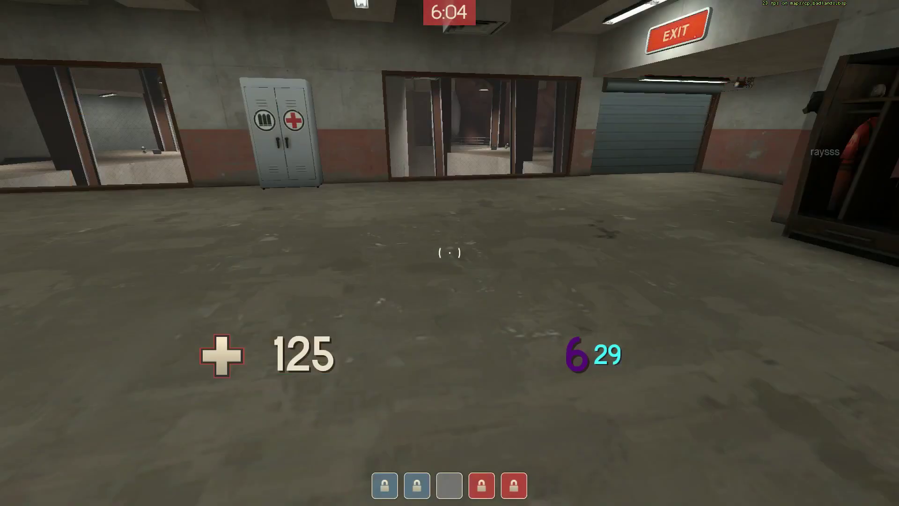
# Step: Return to Team Fortress 2 and move around the spawn room to check the repositioned crosshair
pyautogui.click(450, 253)
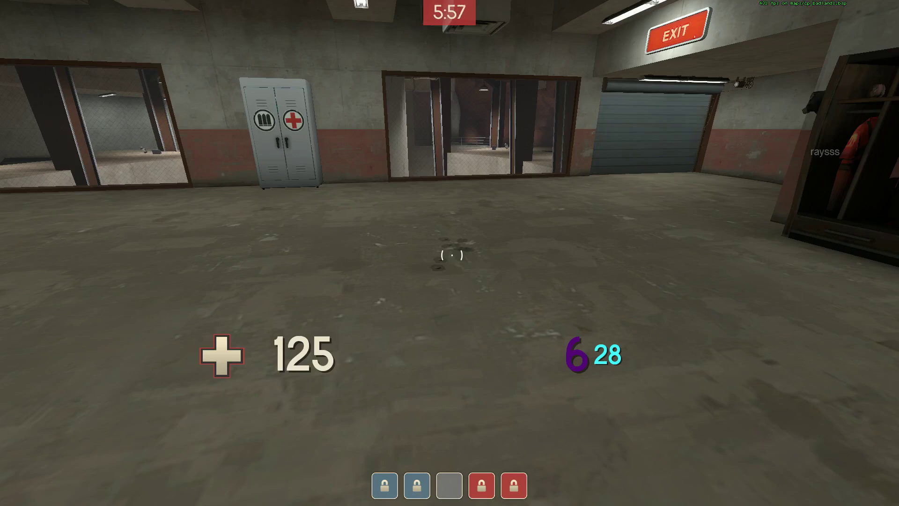
pyautogui.press('s')
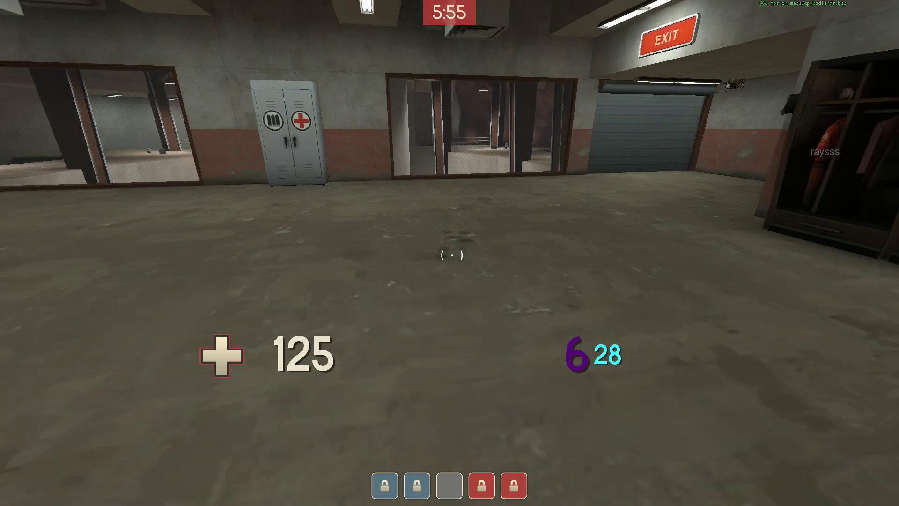
pyautogui.press('w')
pyautogui.press('d')
pyautogui.press('s')
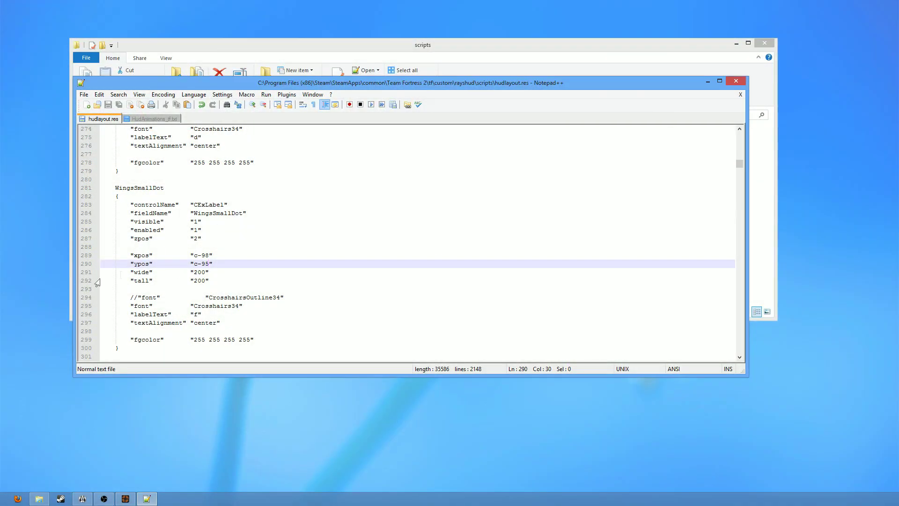
# Step: Set the tall value of the WingsSmallDot entry in hudlayout.res to 199 and save the file
pyautogui.click(206, 281)
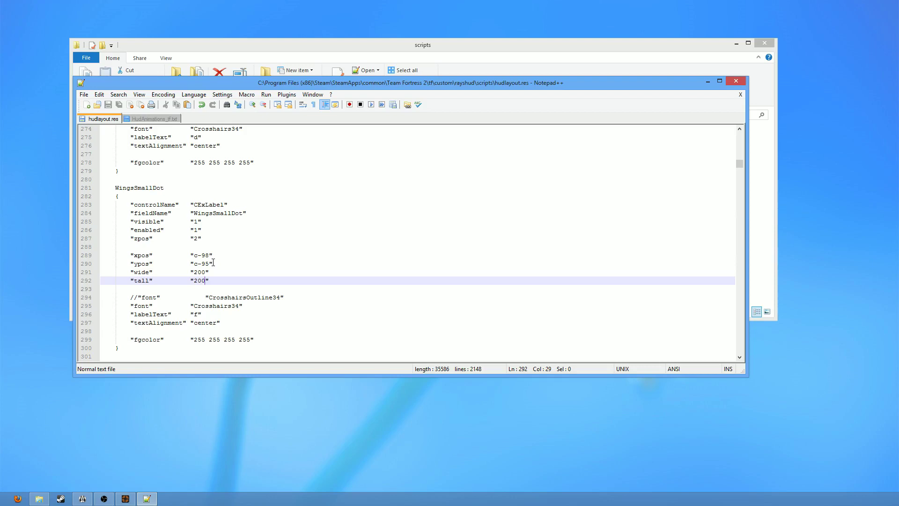
pyautogui.press('BackSpace')
pyautogui.press('BackSpace')
pyautogui.press('BackSpace')
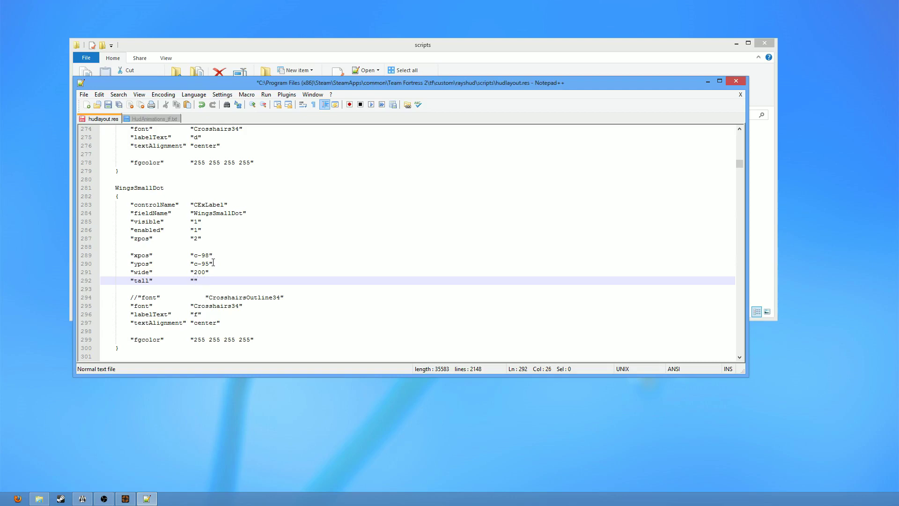
pyautogui.write('199')
pyautogui.hotkey('ctrl', 's')
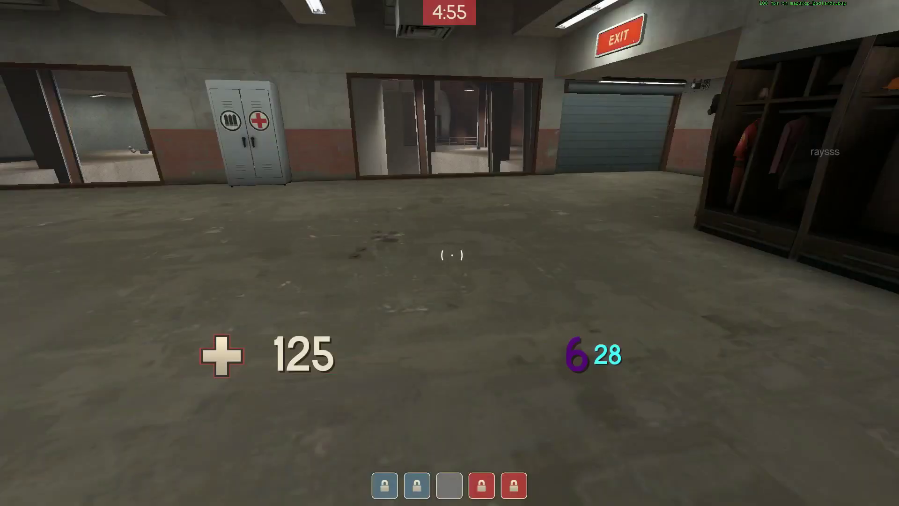
# Step: Switch to Team Fortress 2 and fire test shots at the spawn room floor to check the crosshair's alignment
pyautogui.click(452, 255)
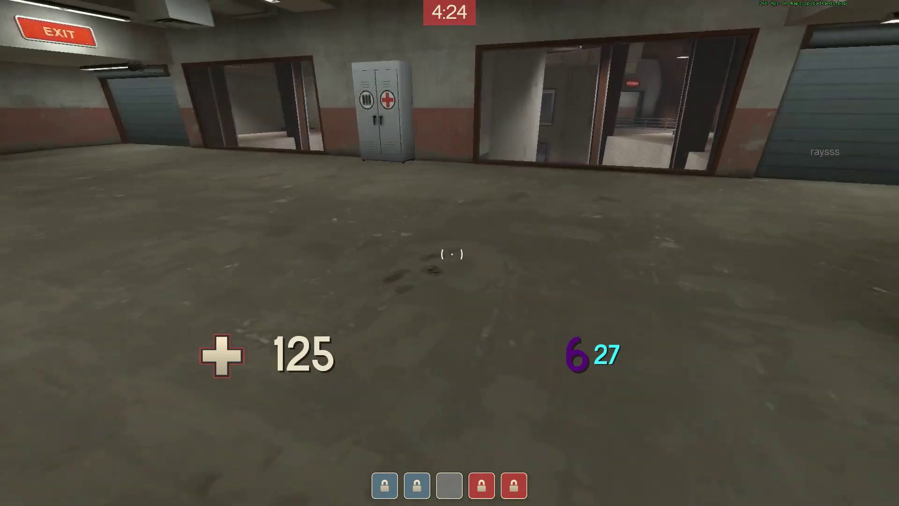
pyautogui.click(450, 254)
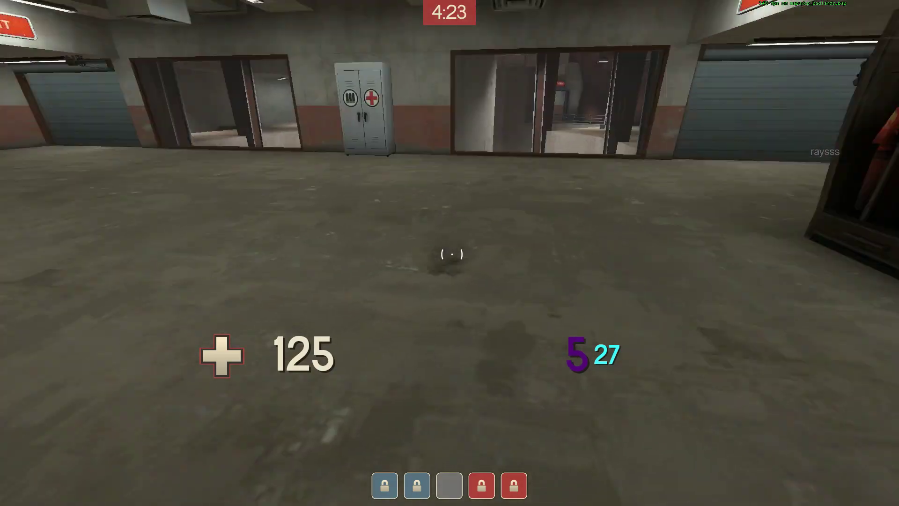
pyautogui.press('s')
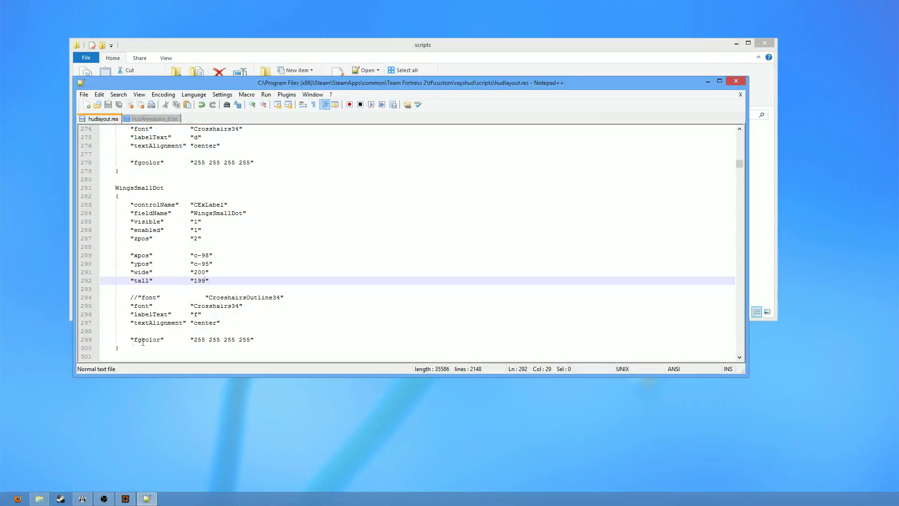
# Step: Set the fgcolor of the WingsSmallDot entry in hudlayout.res to "0 255 0 255" and save the file
pyautogui.click(126, 340)
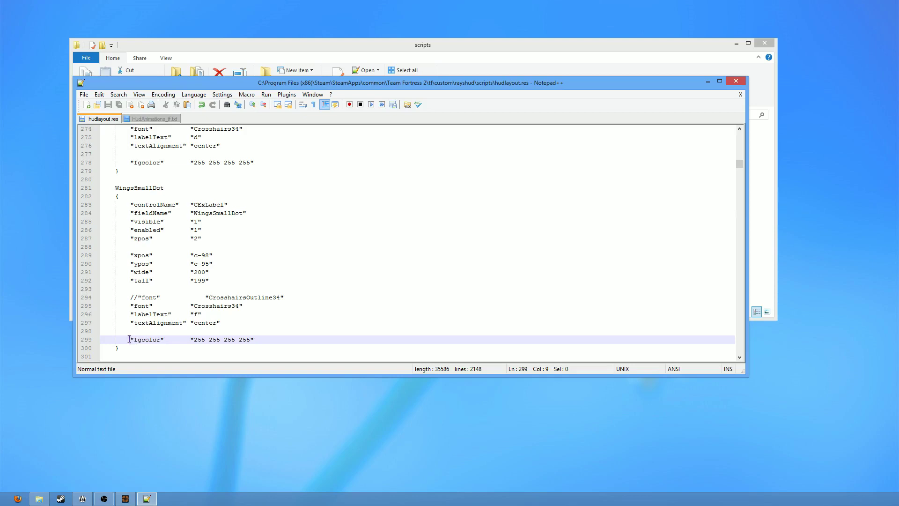
pyautogui.moveTo(130, 340); pyautogui.dragTo(169, 340)
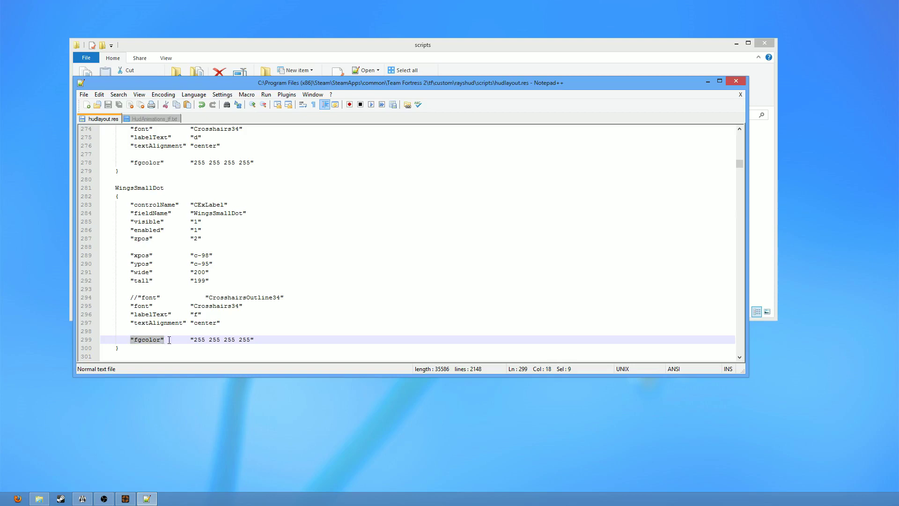
pyautogui.click(216, 343)
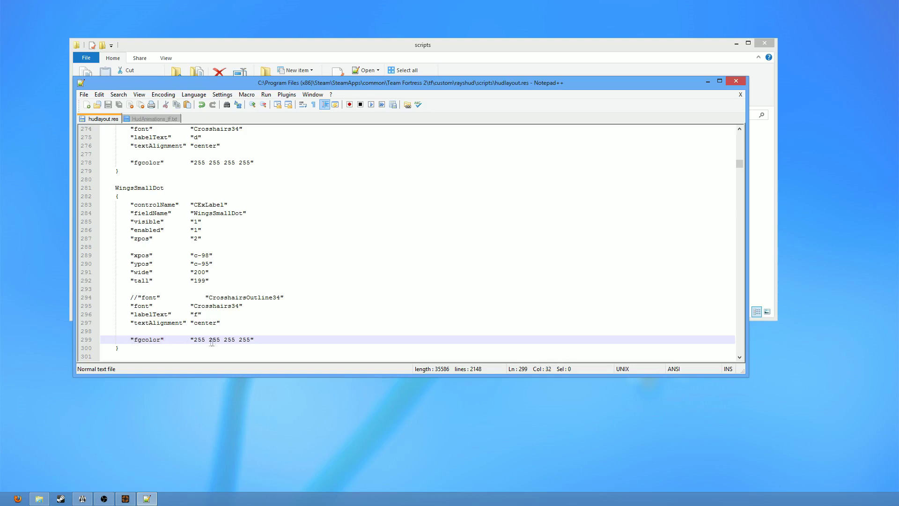
pyautogui.click(252, 339)
pyautogui.click(205, 339)
pyautogui.press('BackSpace')
pyautogui.press('BackSpace')
pyautogui.press('BackSpace')
pyautogui.write('0')
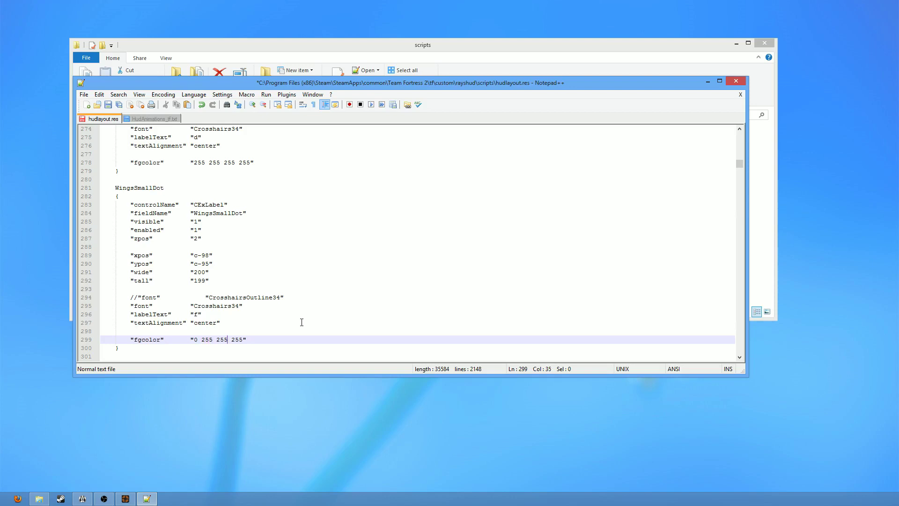
pyautogui.press('BackSpace')
pyautogui.press('BackSpace')
pyautogui.hotkey('ctrl', 's')
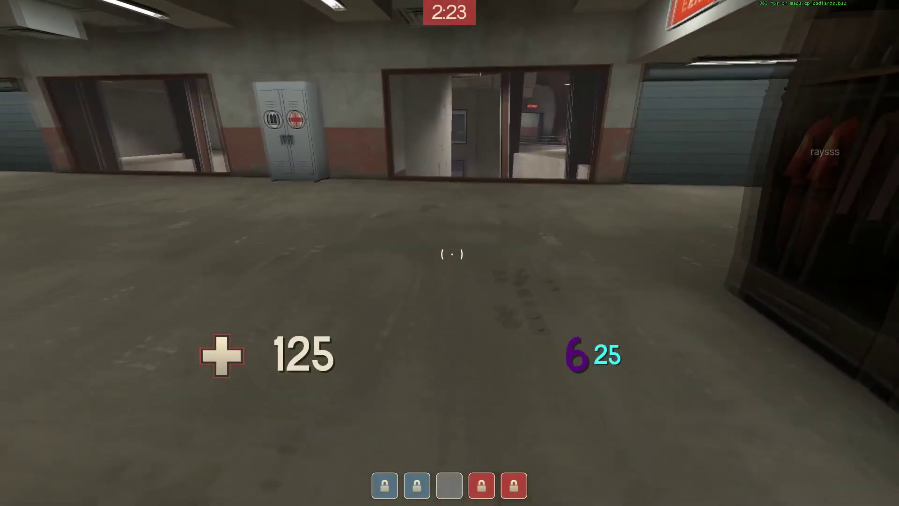
# Step: Check the crosshair's colour in the Team Fortress 2 spawn room, and return to Notepad++
pyautogui.press('w')
pyautogui.press('Escape')
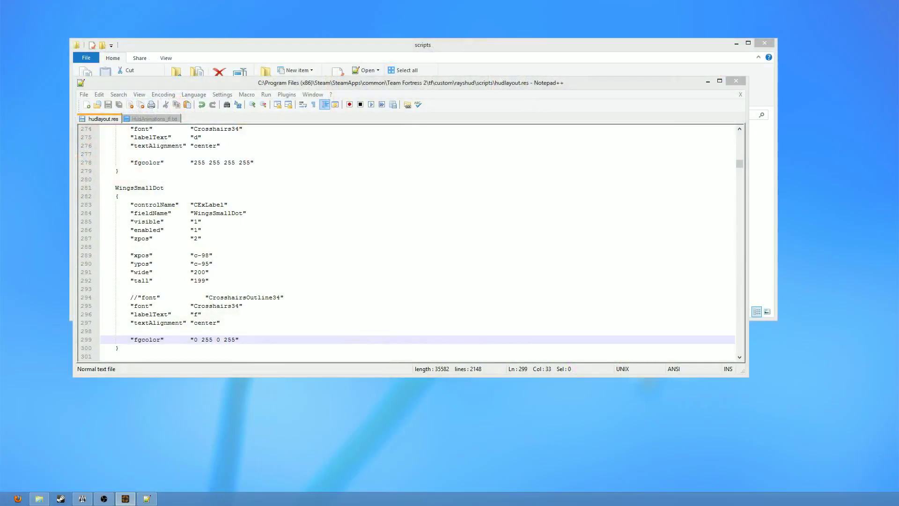
pyautogui.hotkey('alt', 'Tab')
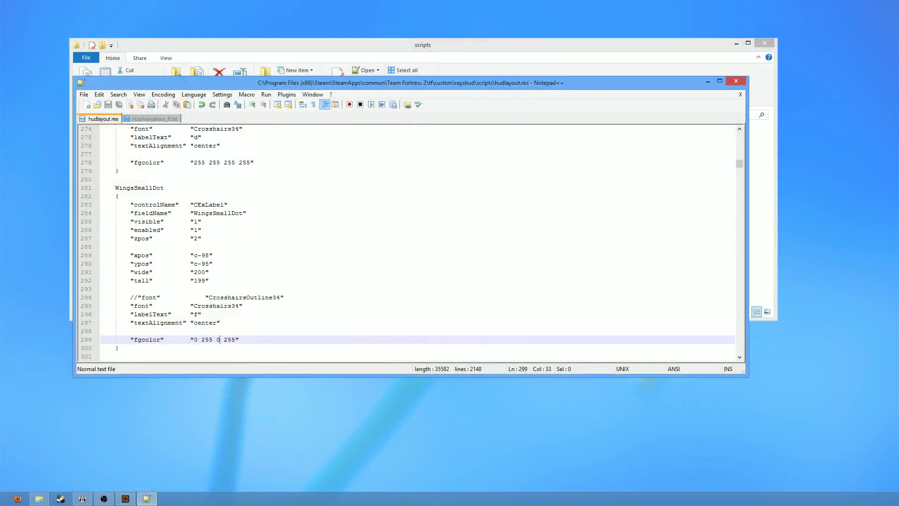
# Step: Close the scripts folder window and bring up HudAnimations_tf.txt in the editor
pyautogui.click(39, 499)
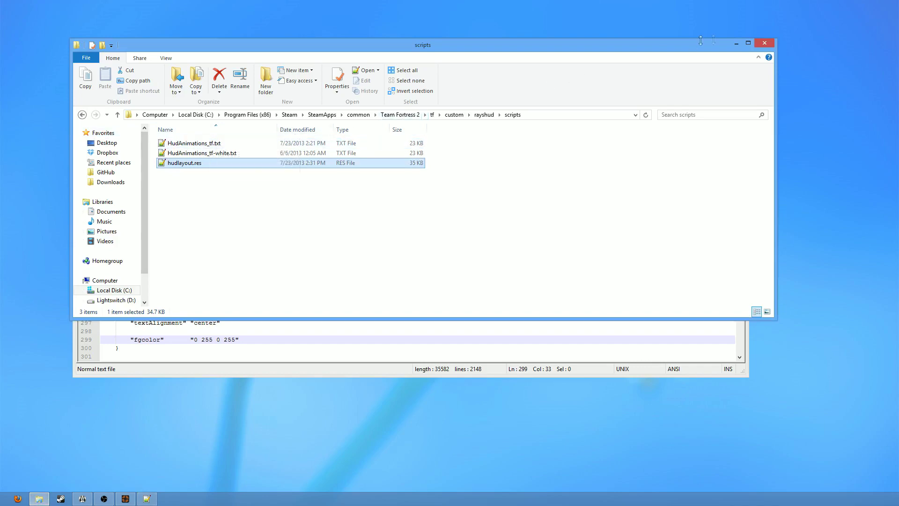
pyautogui.click(766, 47)
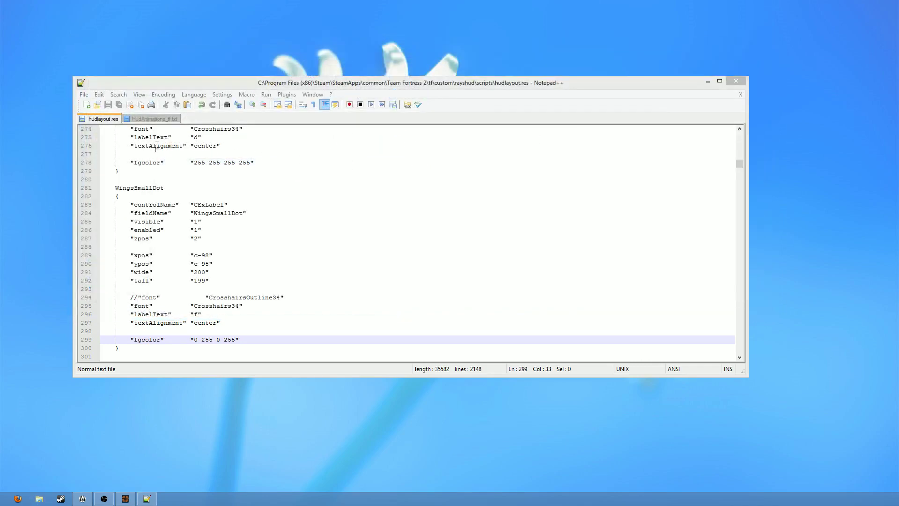
pyautogui.click(151, 117)
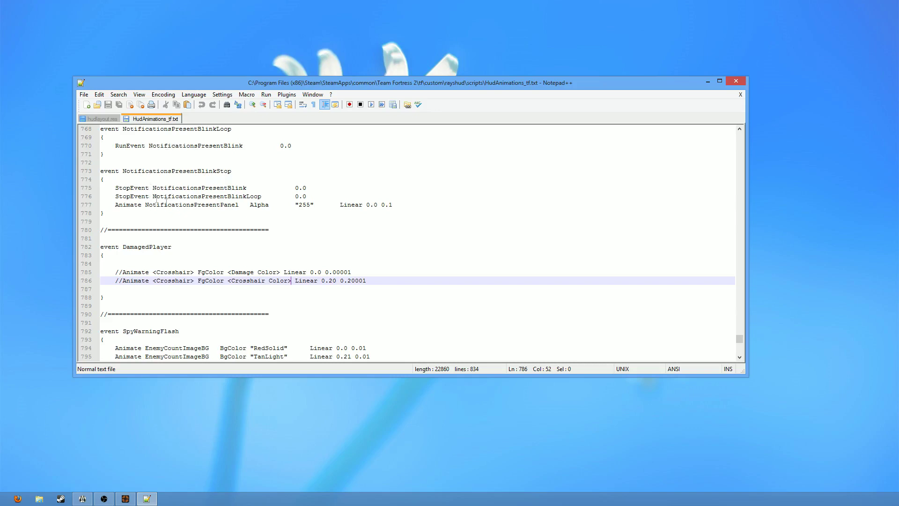
# Step: Search HudAnimations_tf.txt from the beginning for "damagedplayer" to locate the DamagedPlayer event
pyautogui.click(194, 205)
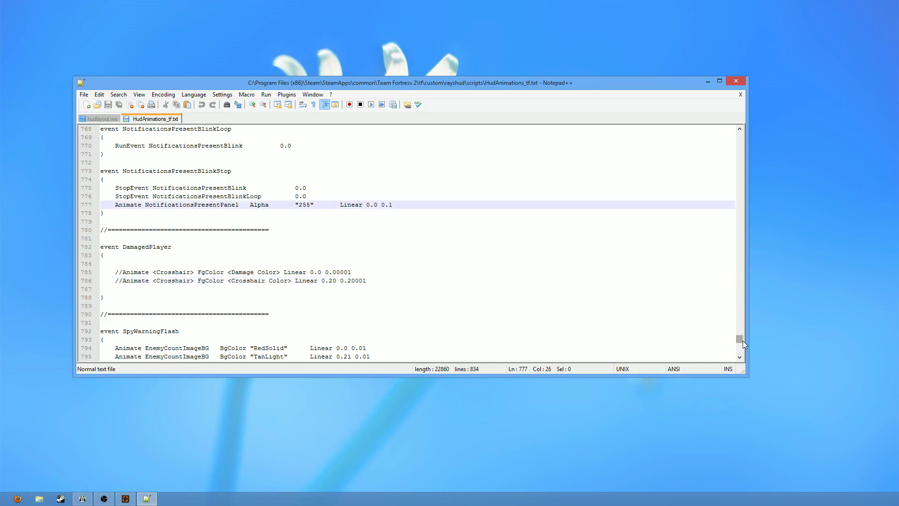
pyautogui.moveTo(741, 339); pyautogui.dragTo(702, 134)
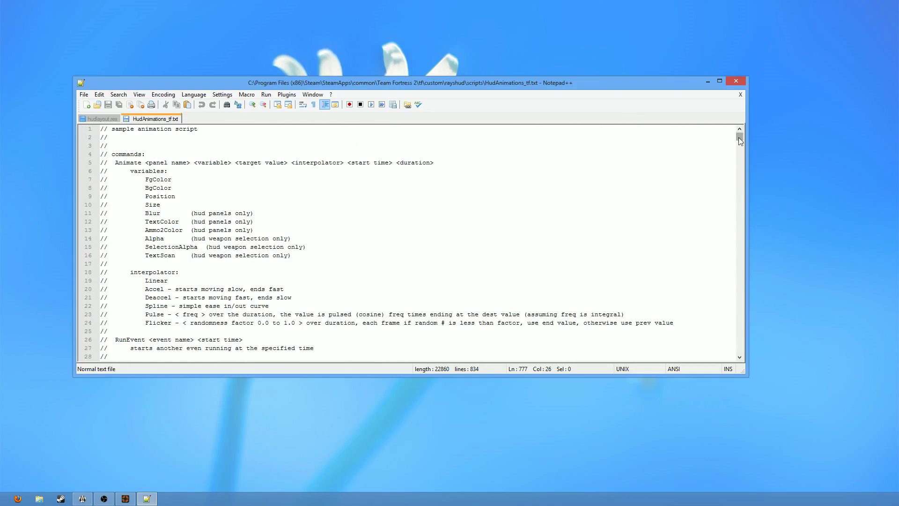
pyautogui.moveTo(739, 137)
pyautogui.mouseDown()
pyautogui.moveTo(754, 215)
pyautogui.moveTo(752, 350)
pyautogui.moveTo(739, 133)
pyautogui.mouseUp()
pyautogui.click(427, 168)
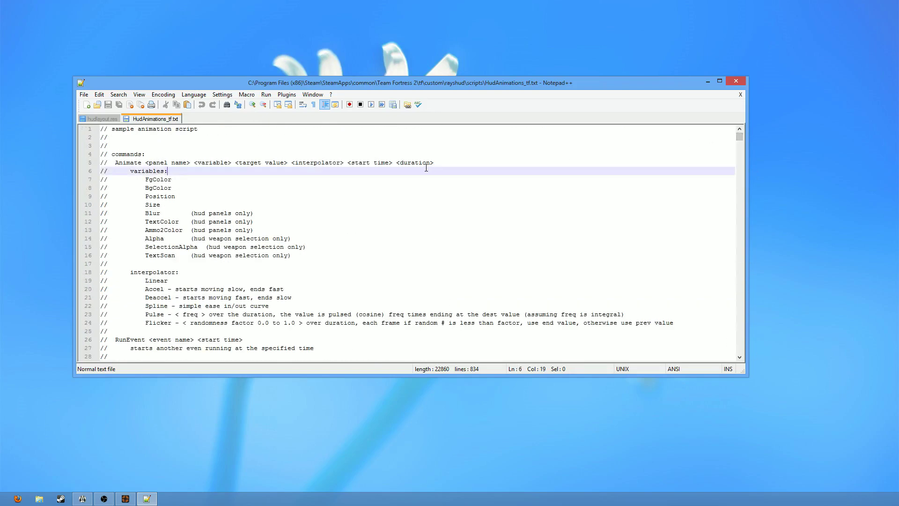
pyautogui.hotkey('ctrl', 'f')
pyautogui.write('d')
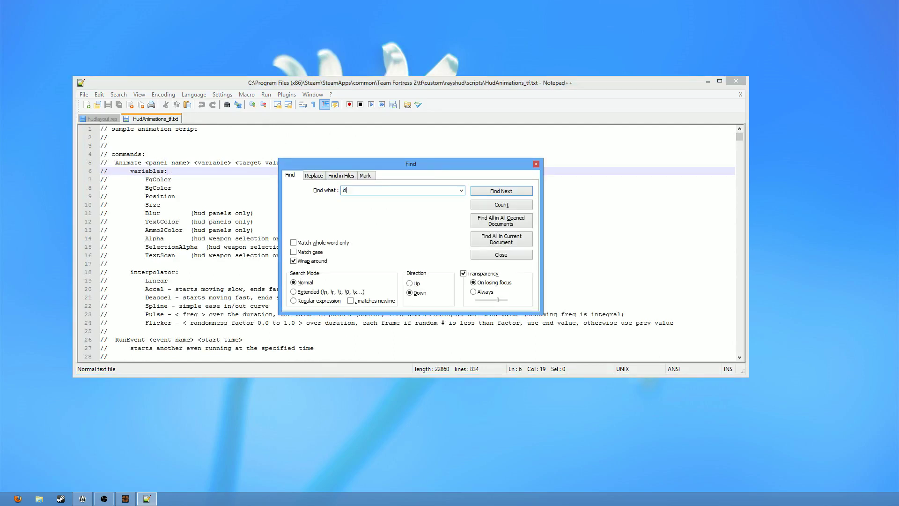
pyautogui.write('amagedplayer')
pyautogui.press('Return')
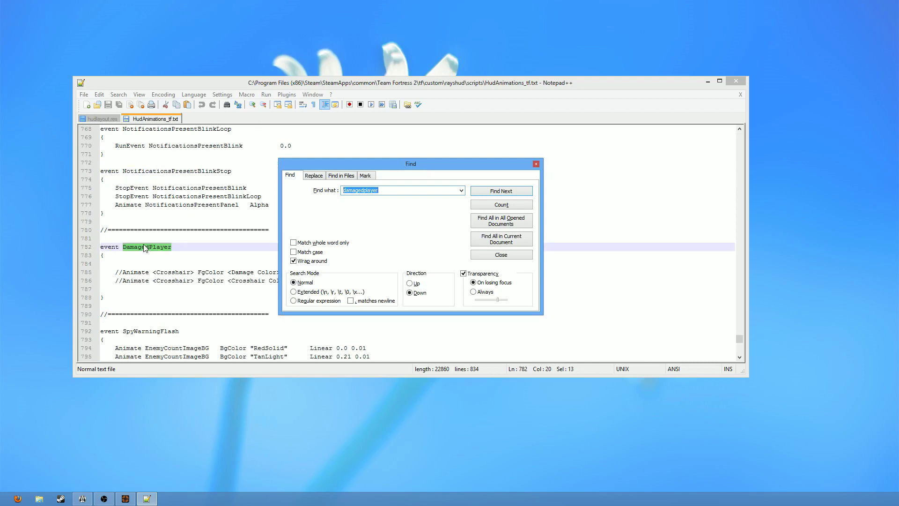
pyautogui.click(537, 164)
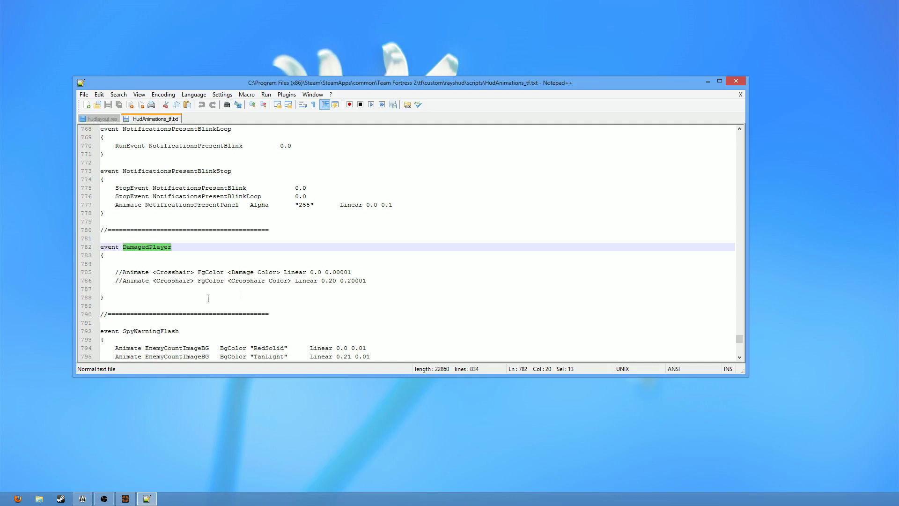
# Step: Uncomment both Animate lines in the DamagedPlayer event by removing their leading slashes
pyautogui.click(122, 272)
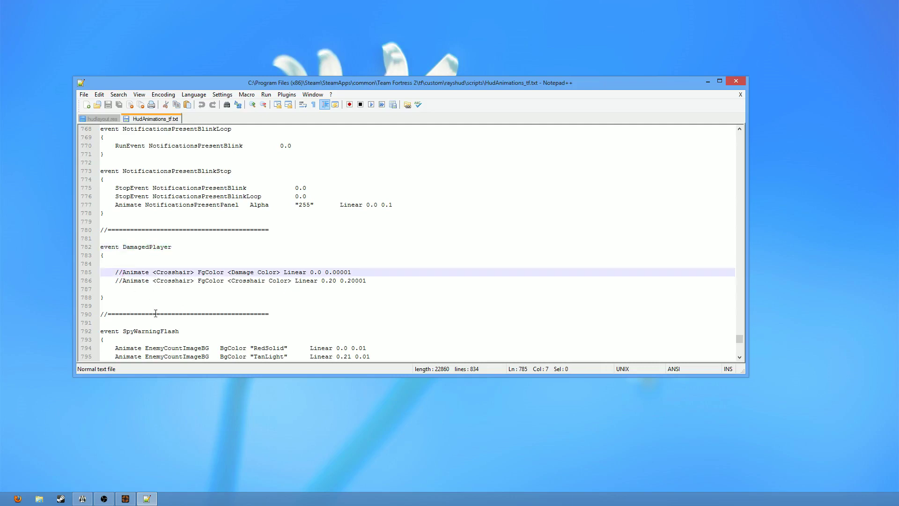
pyautogui.press('BackSpace')
pyautogui.press('BackSpace')
pyautogui.press('Down')
pyautogui.press('BackSpace')
pyautogui.press('BackSpace')
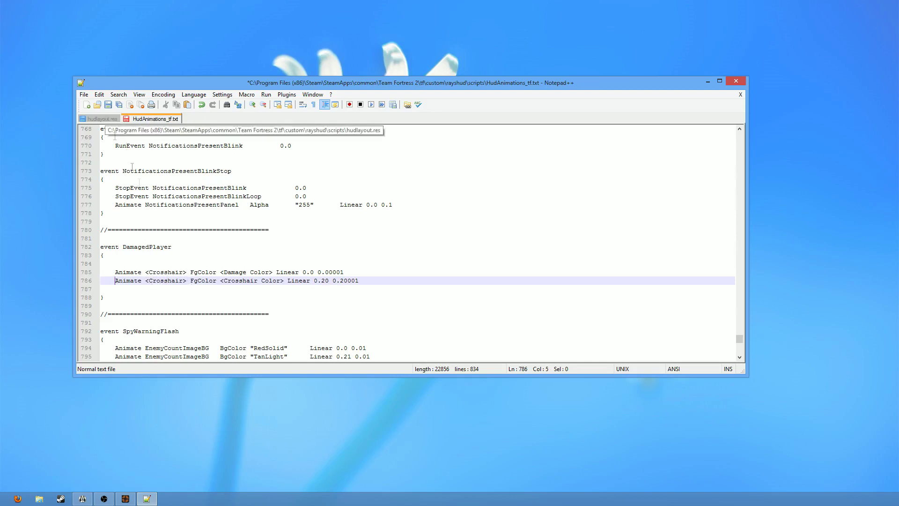
# Step: Replace the <Crosshair> placeholder in both DamagedPlayer Animate lines with the WingsSmallDot field name copied from hudlayout.res
pyautogui.scroll(-1, 159, 265)
pyautogui.scroll(1, 159, 263)
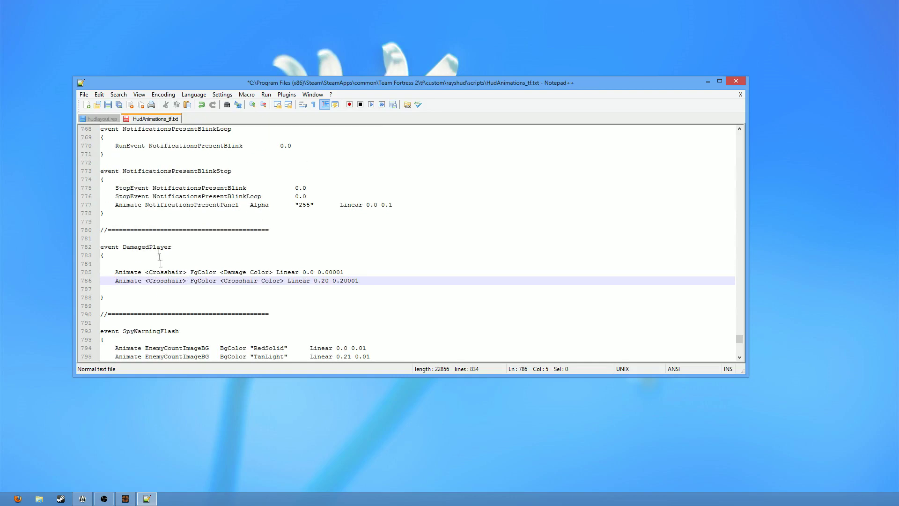
pyautogui.click(92, 118)
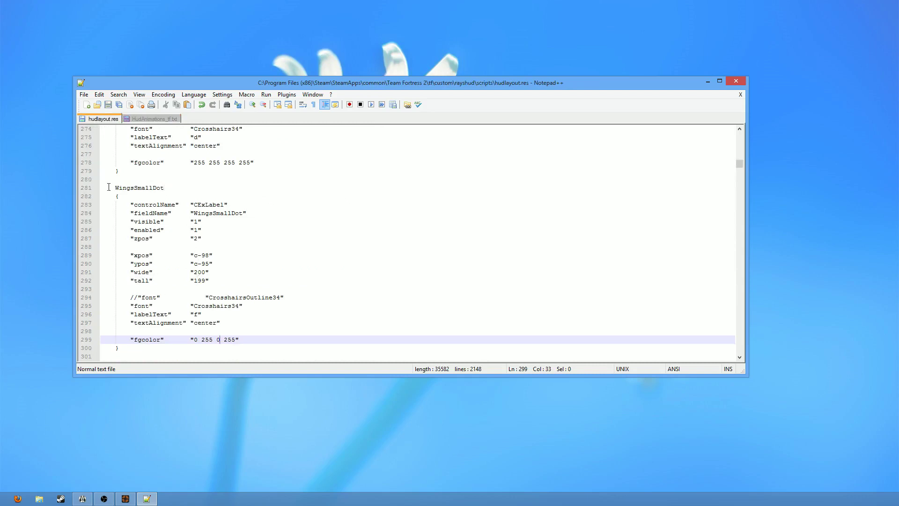
pyautogui.click(153, 119)
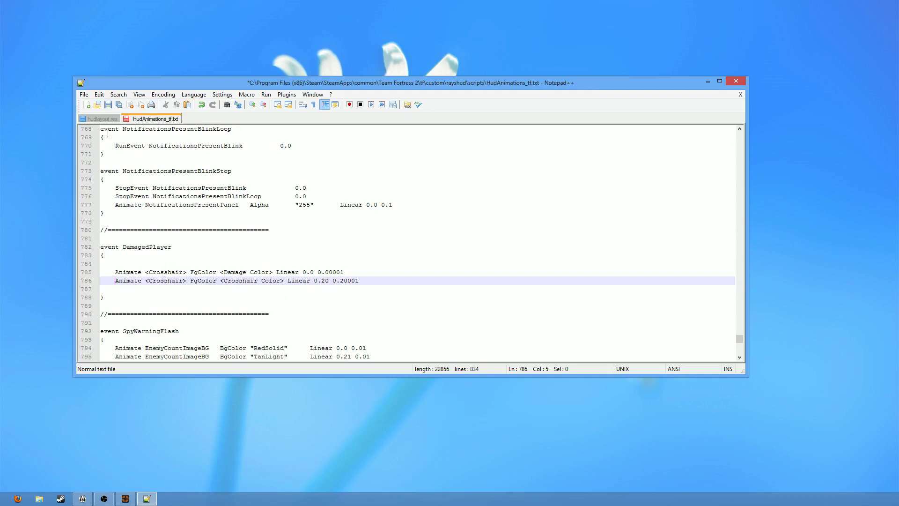
pyautogui.click(107, 115)
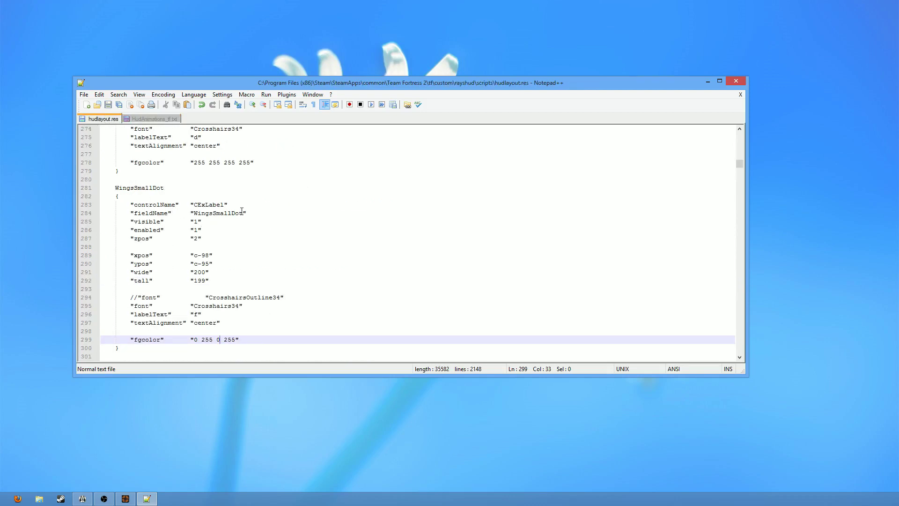
pyautogui.moveTo(243, 214); pyautogui.dragTo(193, 212)
pyautogui.hotkey('ctrl', 'c')
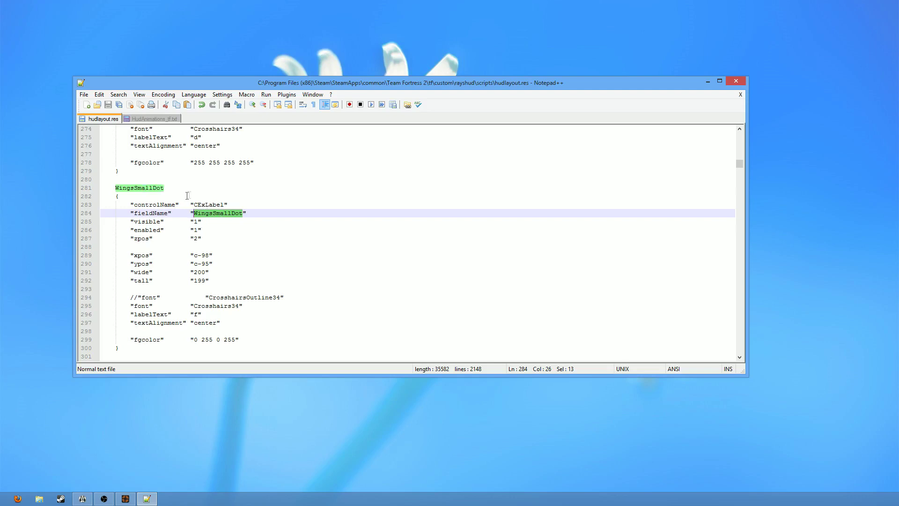
pyautogui.click(173, 121)
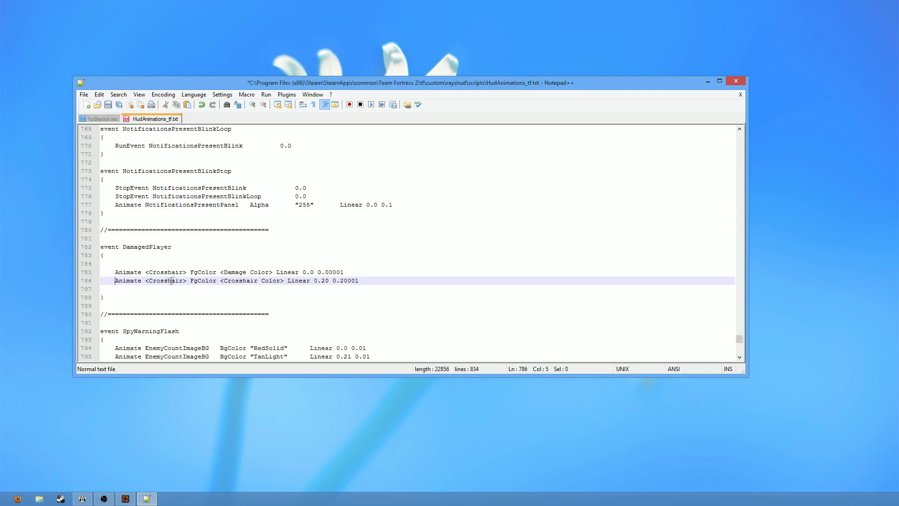
pyautogui.moveTo(186, 273); pyautogui.dragTo(146, 280)
pyautogui.hotkey('ctrl', 'v')
pyautogui.hotkey('ctrl', 'v')
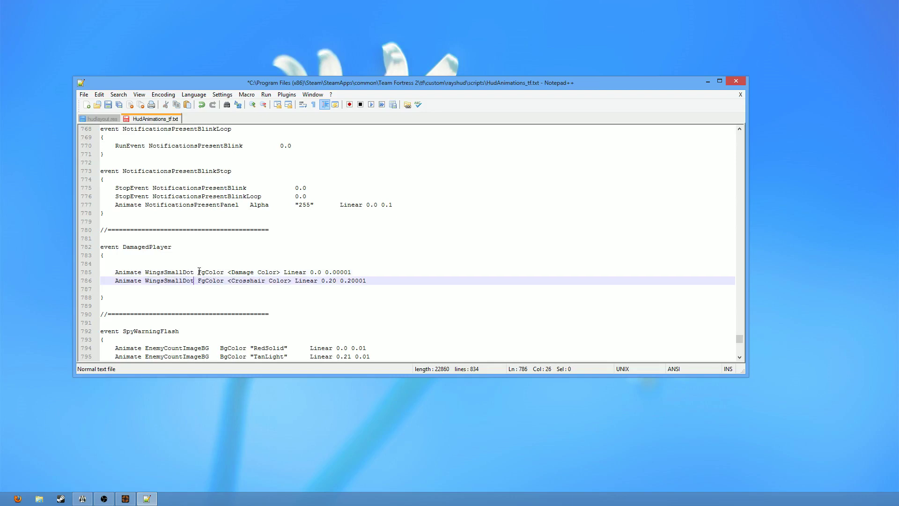
# Step: Replace the <Damage Color> placeholder in the first DamagedPlayer Animate line with "255 0 0 255", including the quotation marks
pyautogui.click(105, 119)
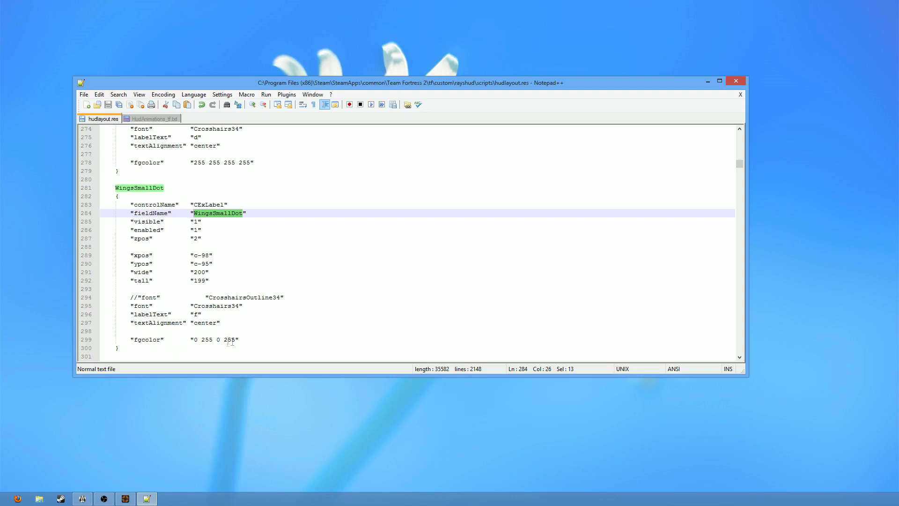
pyautogui.click(156, 119)
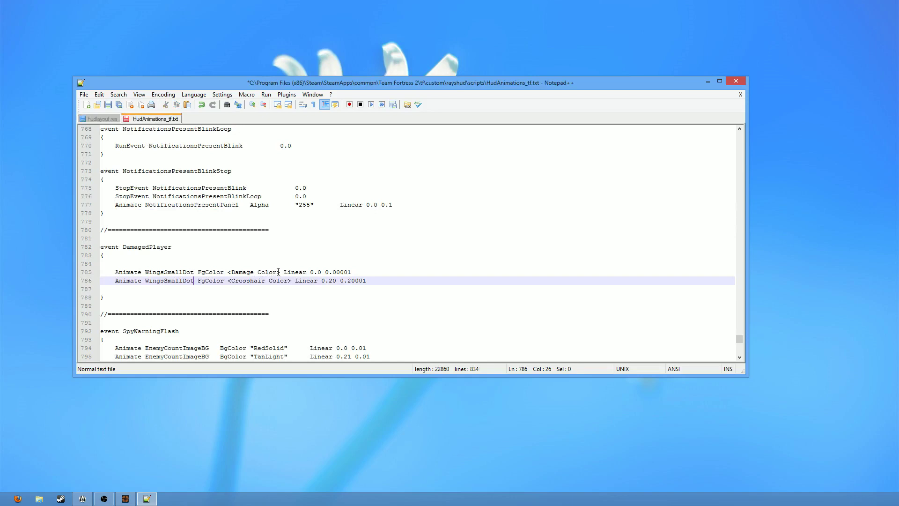
pyautogui.moveTo(279, 272); pyautogui.dragTo(230, 272)
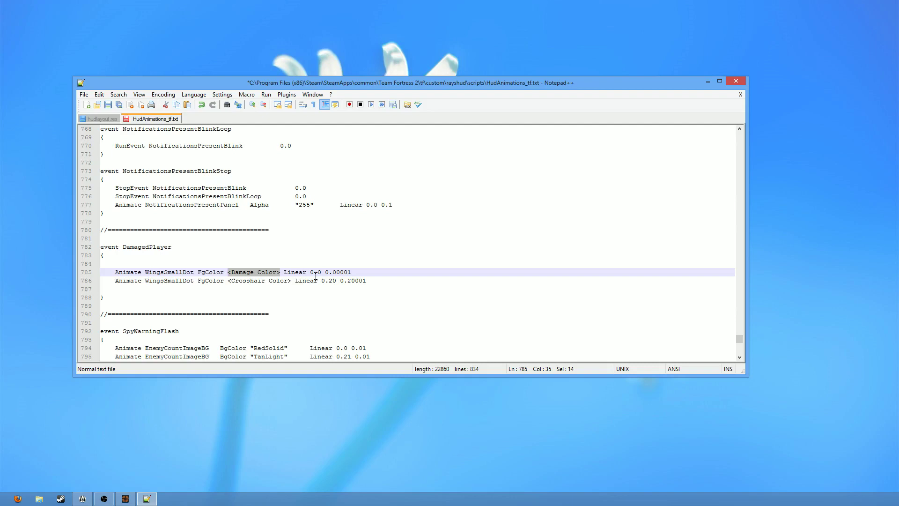
pyautogui.write('"')
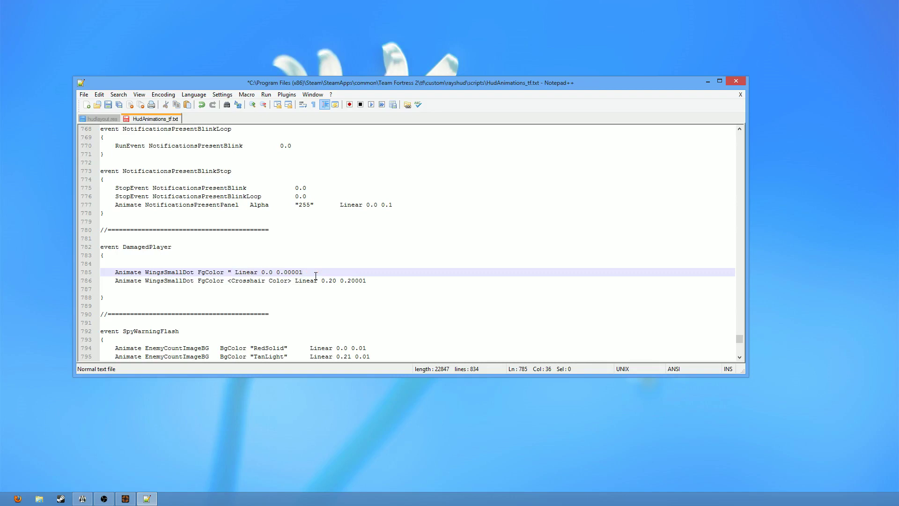
pyautogui.write('255 0 0 255"')
# Step: Replace the <Crosshair Color> placeholder in the second DamagedPlayer Animate line with "0 255 0 255" copied from hudlayout.res and save the file
pyautogui.moveTo(292, 280); pyautogui.dragTo(228, 281)
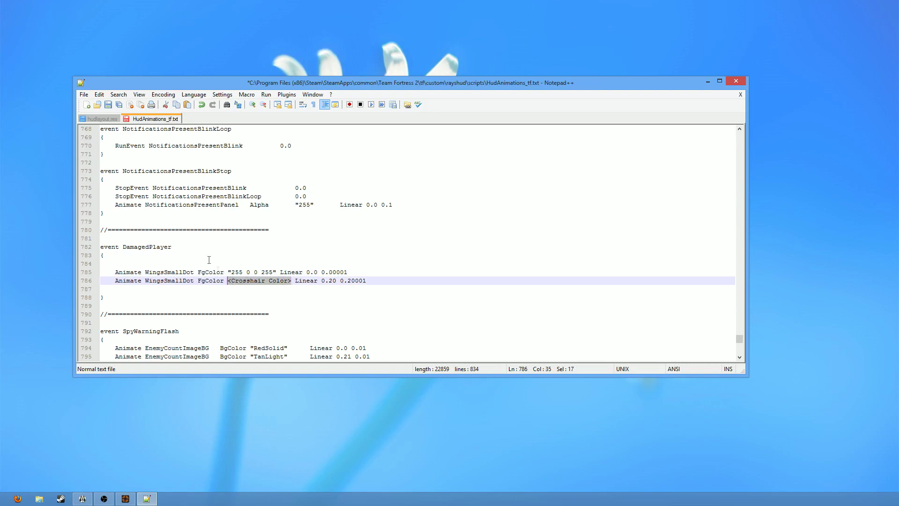
pyautogui.click(96, 119)
pyautogui.moveTo(240, 340); pyautogui.dragTo(190, 339)
pyautogui.hotkey('ctrl', 'c')
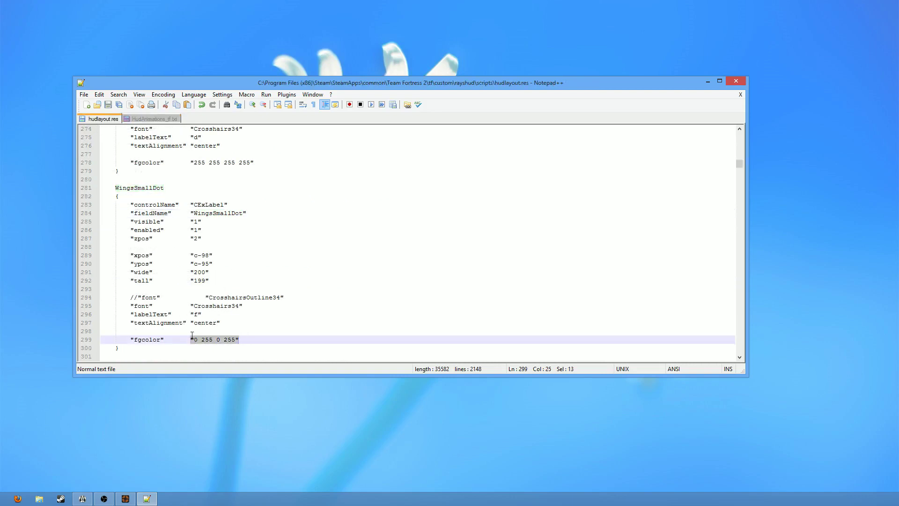
pyautogui.click(154, 119)
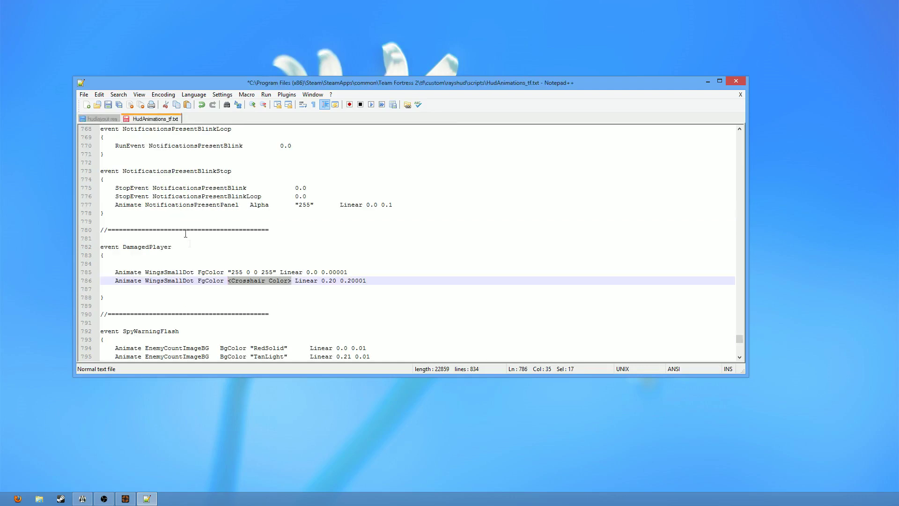
pyautogui.click(294, 280)
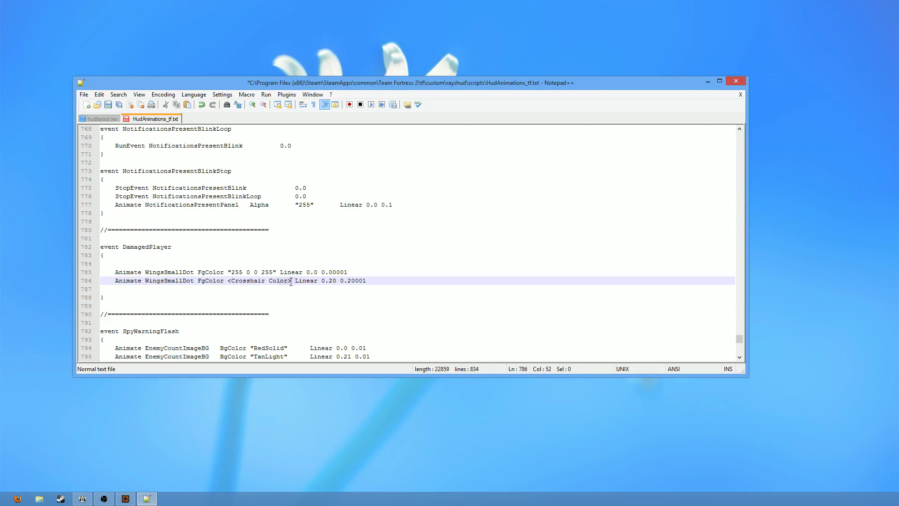
pyautogui.moveTo(291, 281); pyautogui.dragTo(229, 281)
pyautogui.hotkey('ctrl', 'v')
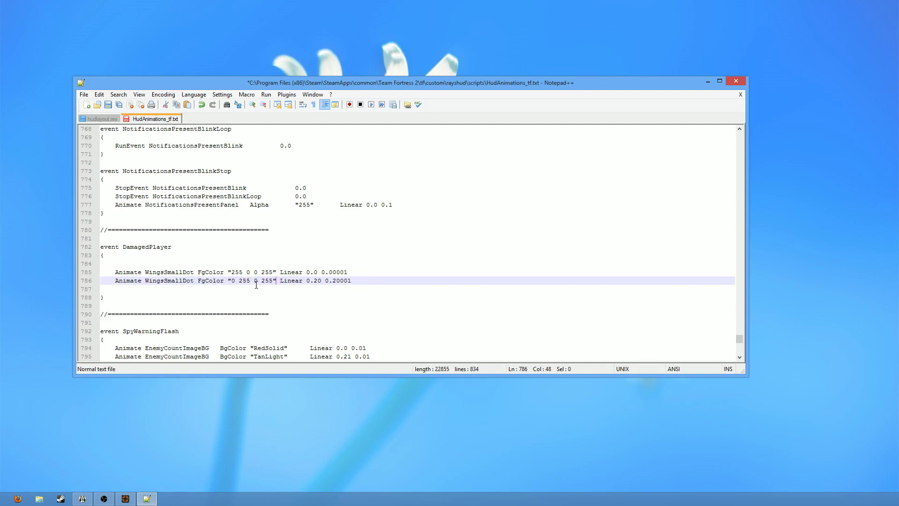
pyautogui.hotkey('ctrl', 's')
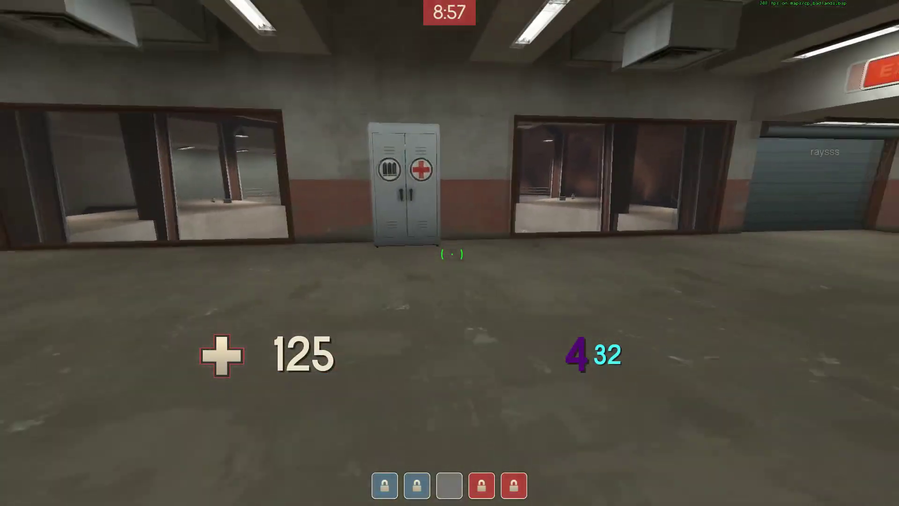
# Step: Switch to Team Fortress 2, load the map tr_walkway_rc2 through the console and join the RED team
pyautogui.press('`')
pyautogui.write('map tr_walkway_rc2')
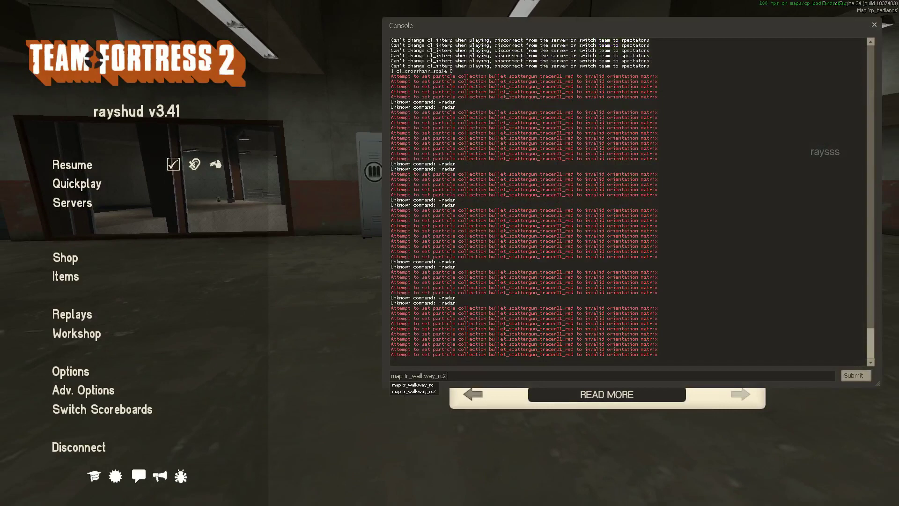
pyautogui.press('Return')
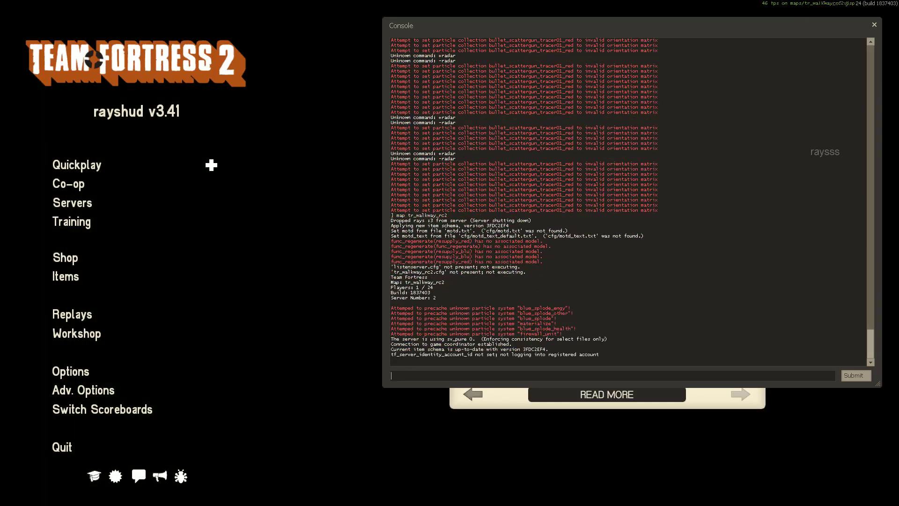
pyautogui.press('Return')
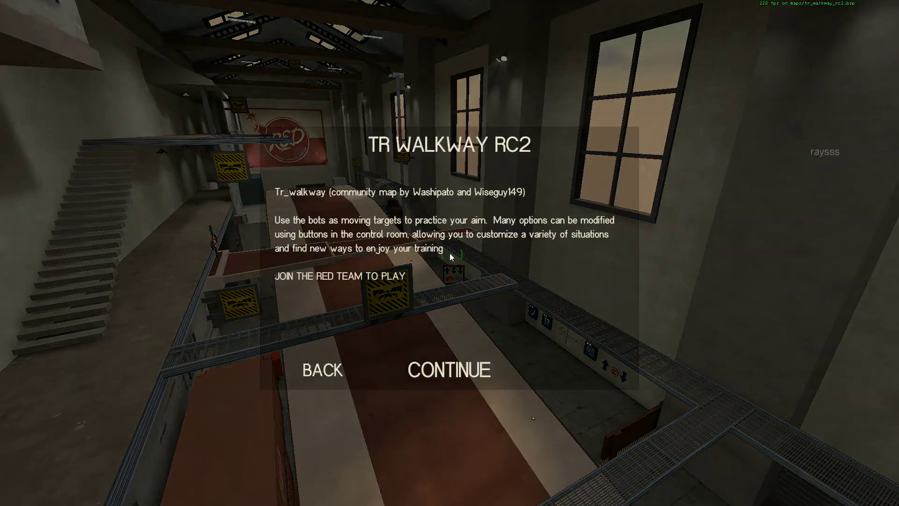
pyautogui.press('Return')
pyautogui.press('4')
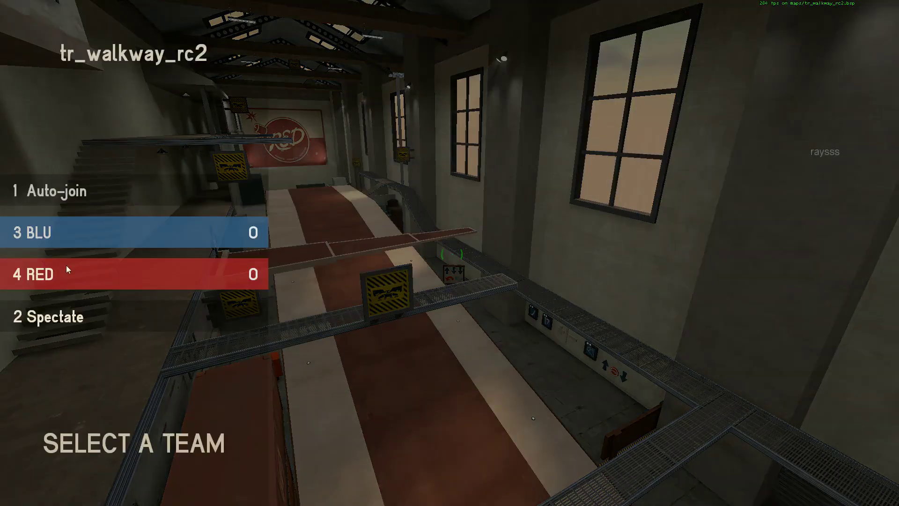
pyautogui.press('1')
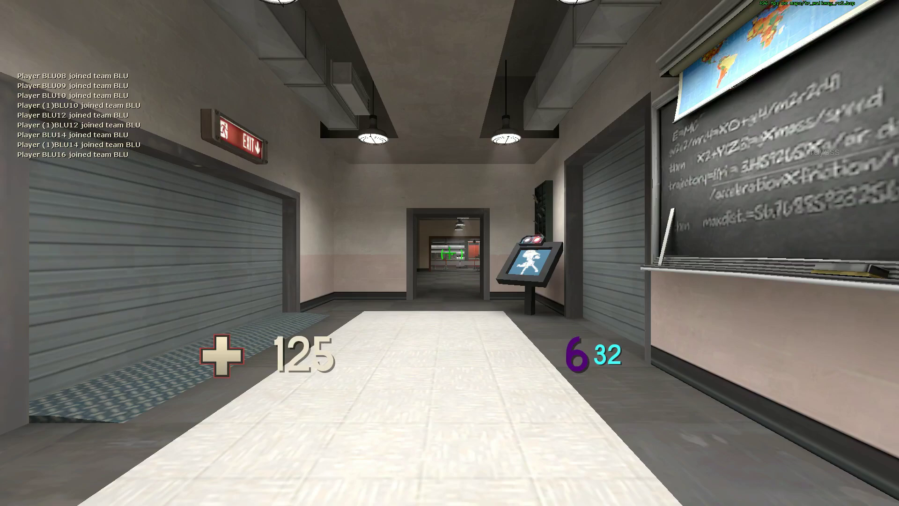
# Step: Equip the melee weapon and rerun cl_crosshair_scale 0 in the console to hide the default crosshair
pyautogui.press('w')
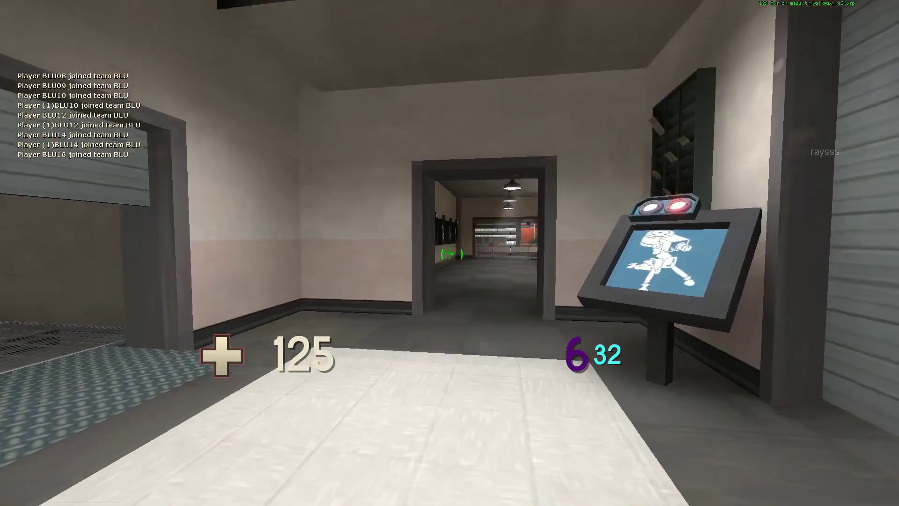
pyautogui.press('3')
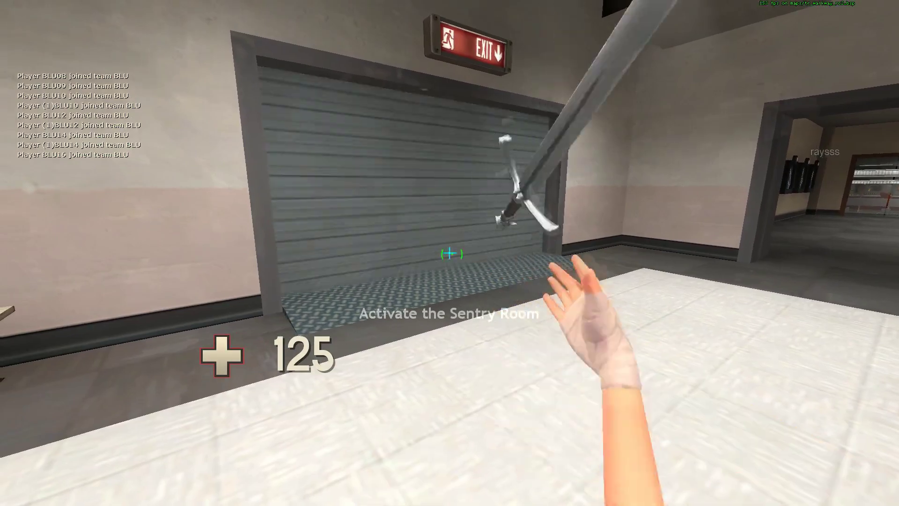
pyautogui.press('`')
pyautogui.press('Up')
pyautogui.press('Up')
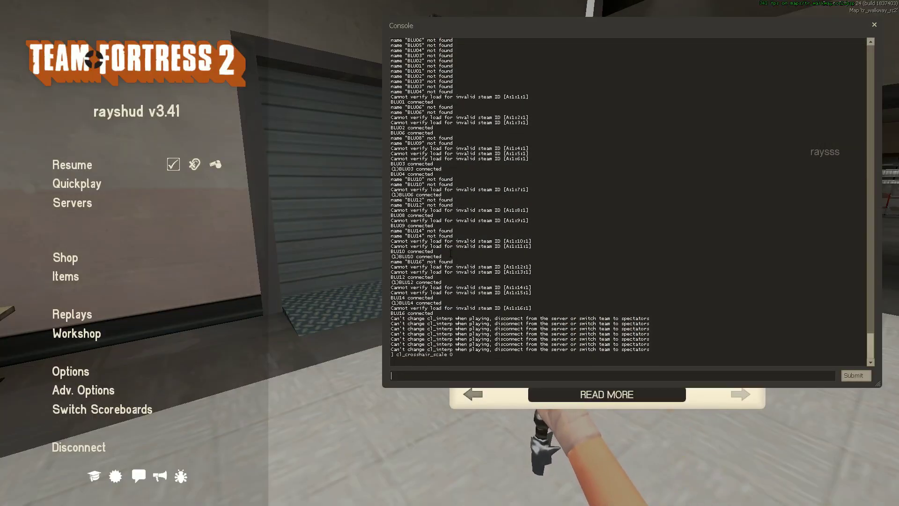
pyautogui.press('Escape')
pyautogui.press('w')
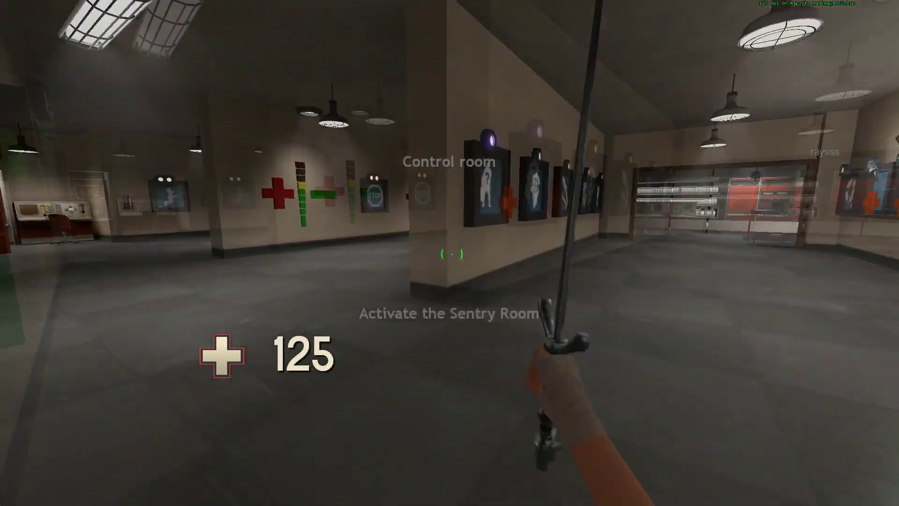
pyautogui.press('w')
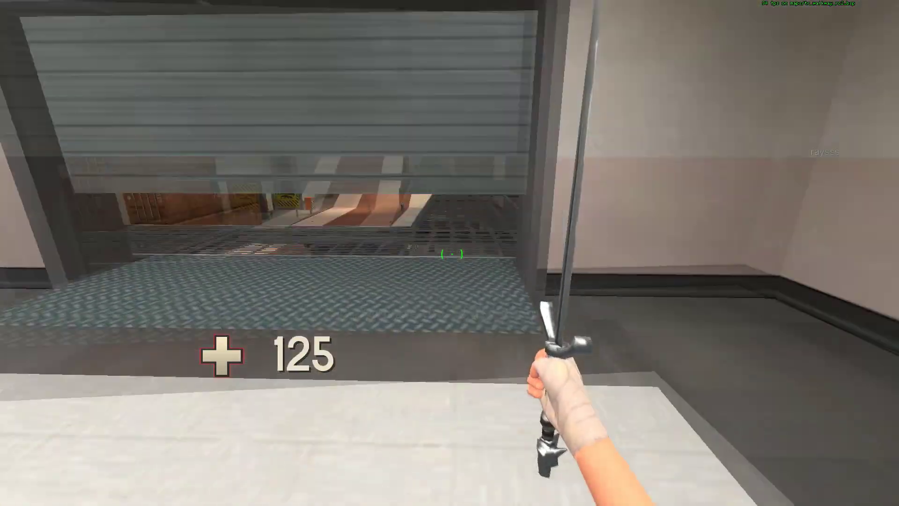
pyautogui.press('s')
pyautogui.press('a')
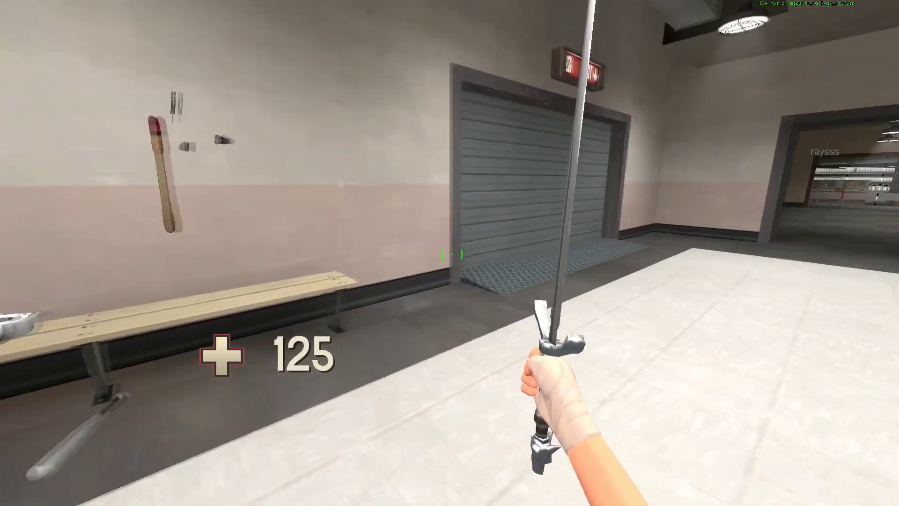
pyautogui.press('w')
pyautogui.press('w')
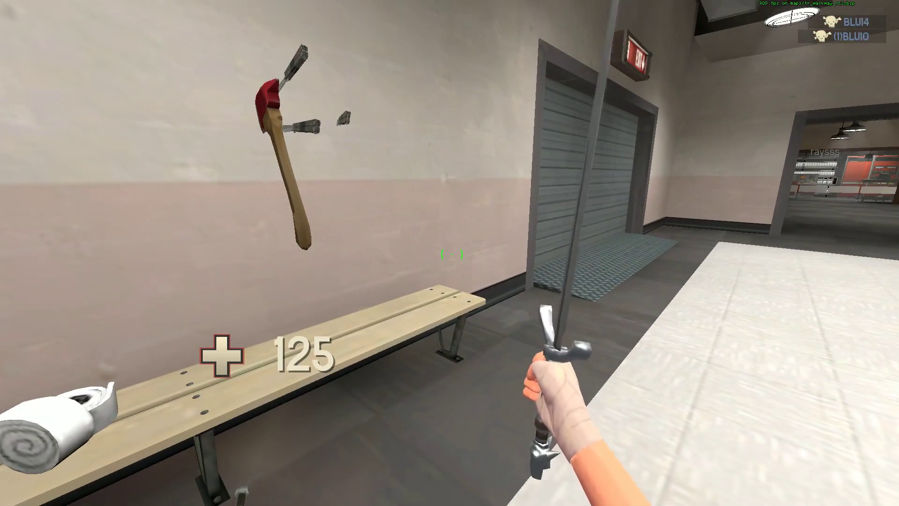
pyautogui.press('w')
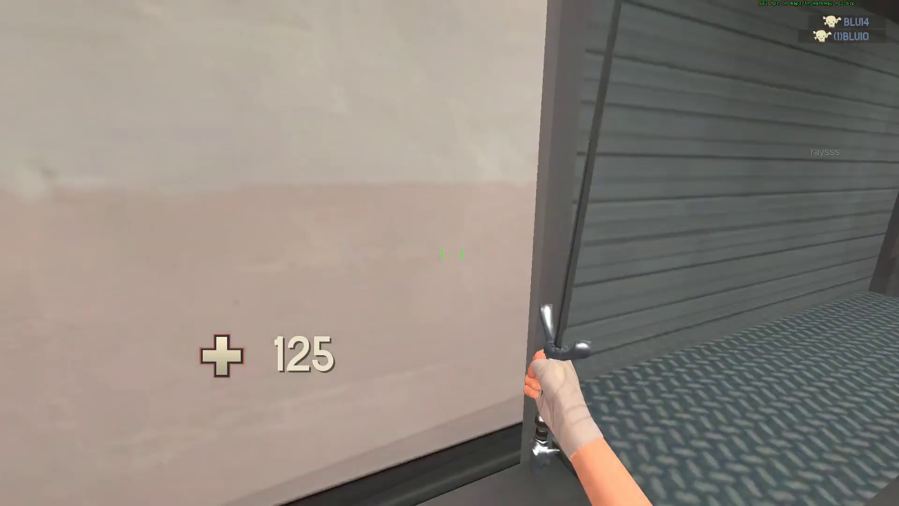
# Step: Damage the BLU bots around the walkway with the sword and examine how the crosshair changes colour on each hit
pyautogui.press('a')
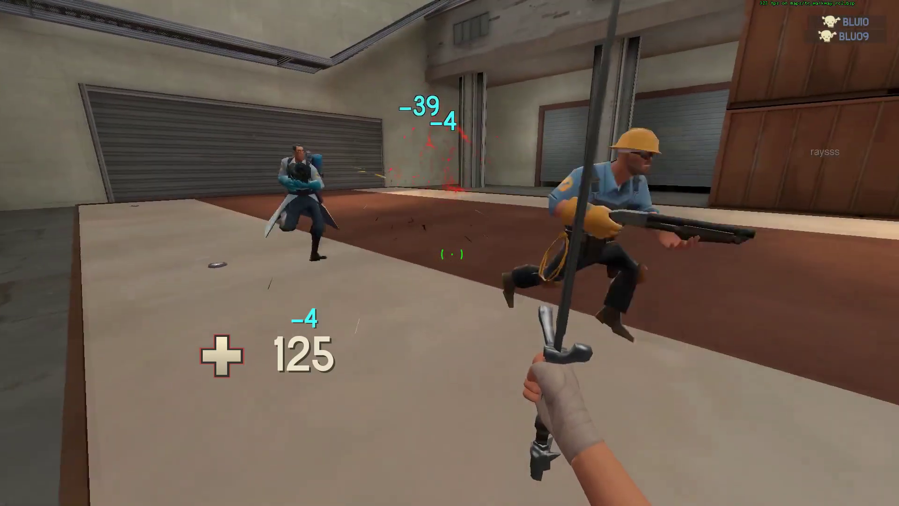
pyautogui.press('s')
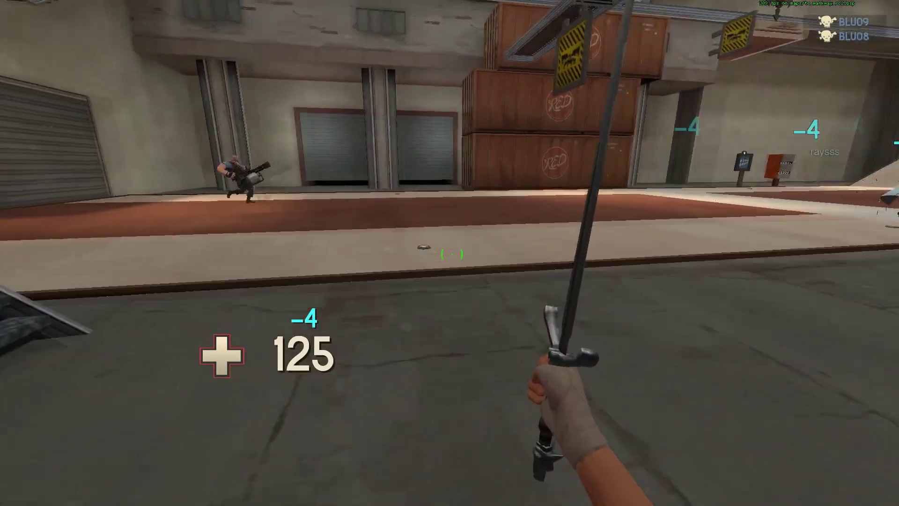
pyautogui.press('d')
pyautogui.press('a')
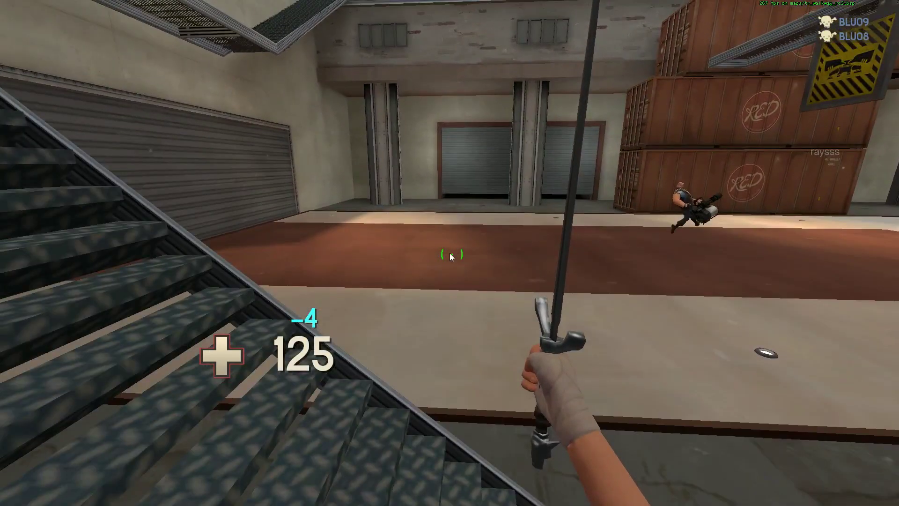
pyautogui.press('w')
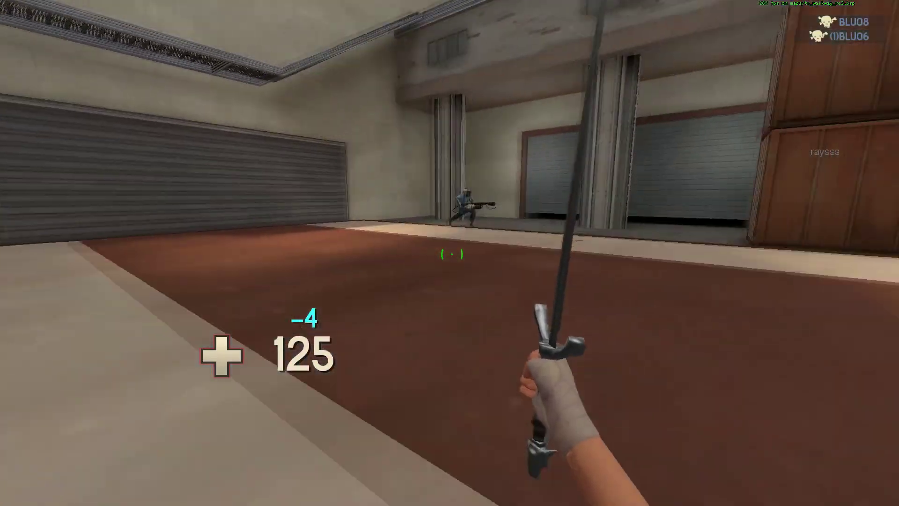
pyautogui.press('w')
pyautogui.click(452, 255)
pyautogui.press('s')
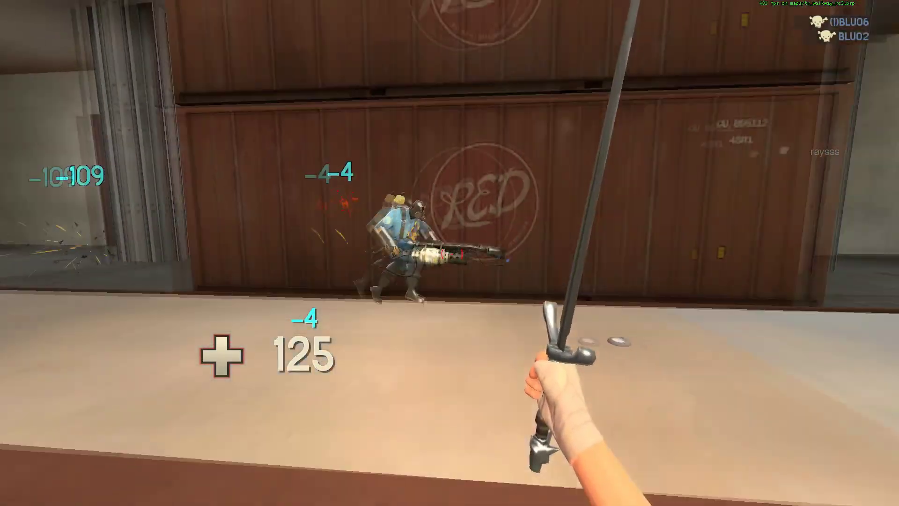
pyautogui.press('d')
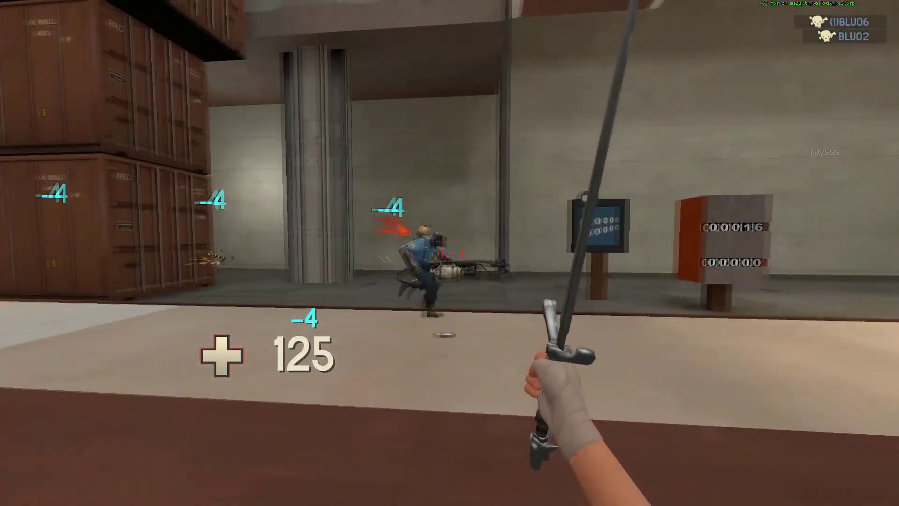
pyautogui.press('d')
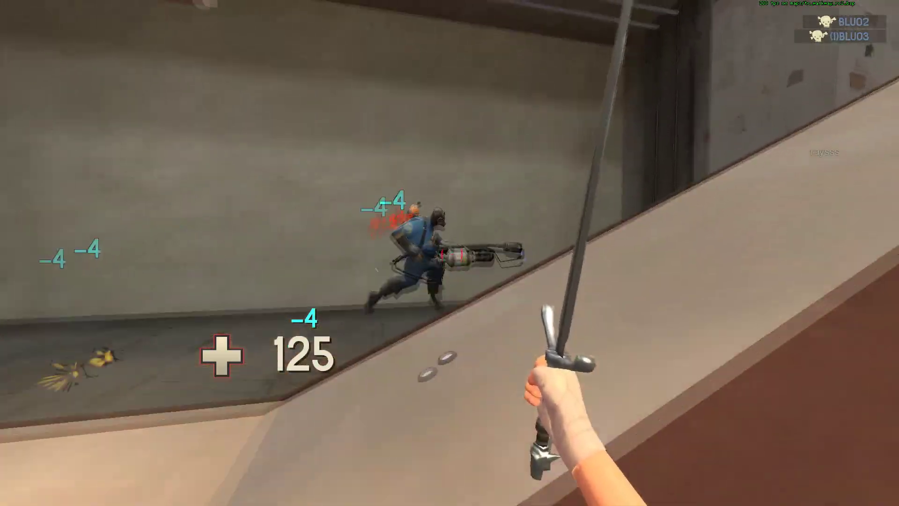
pyautogui.press('w')
pyautogui.press('w')
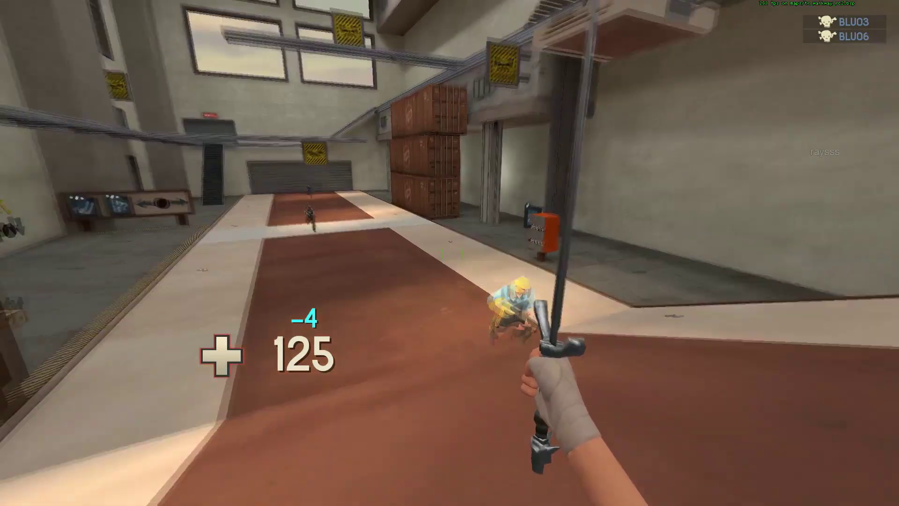
pyautogui.press('d')
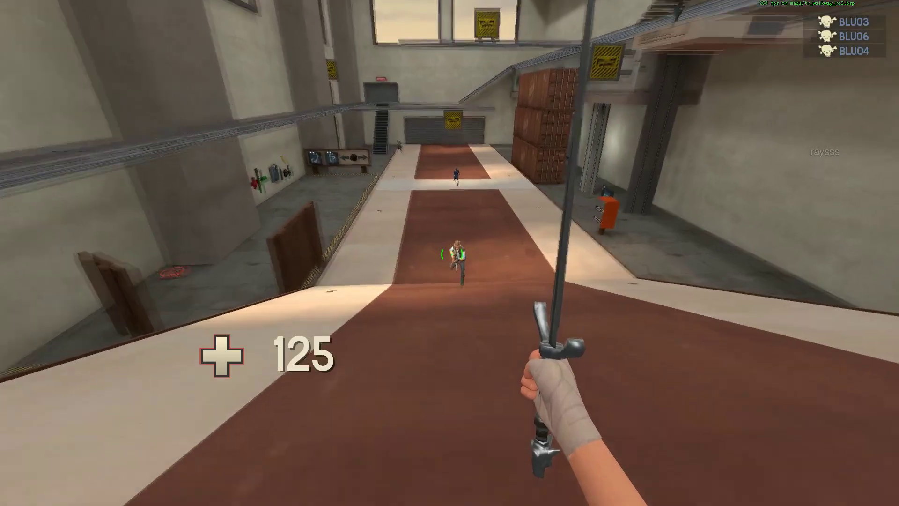
pyautogui.click(450, 253)
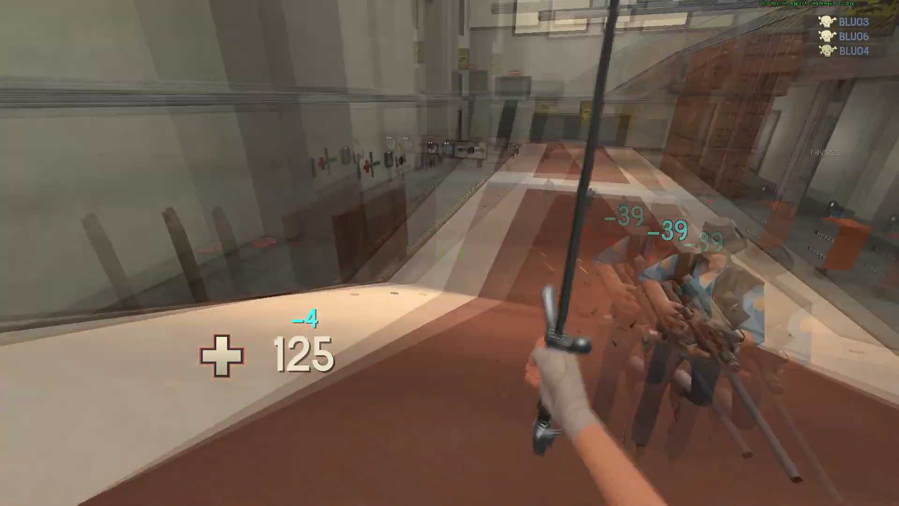
pyautogui.press('w')
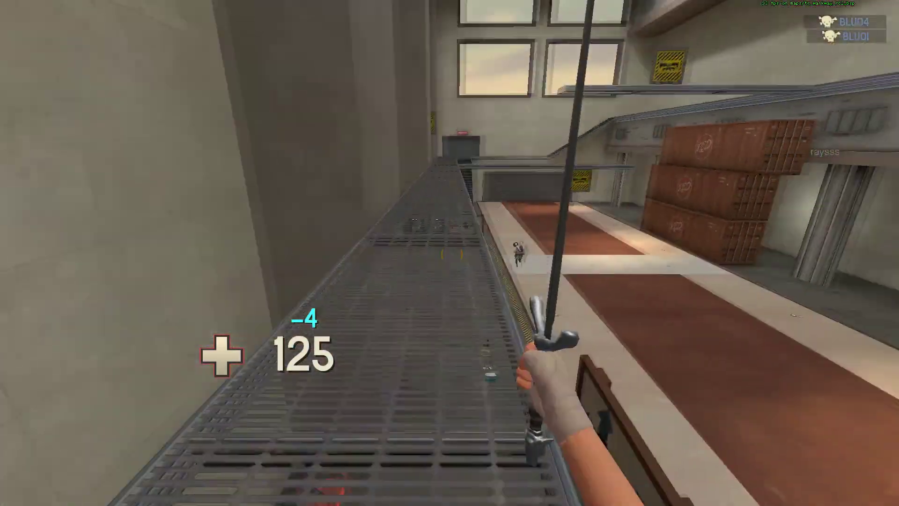
pyautogui.press('w')
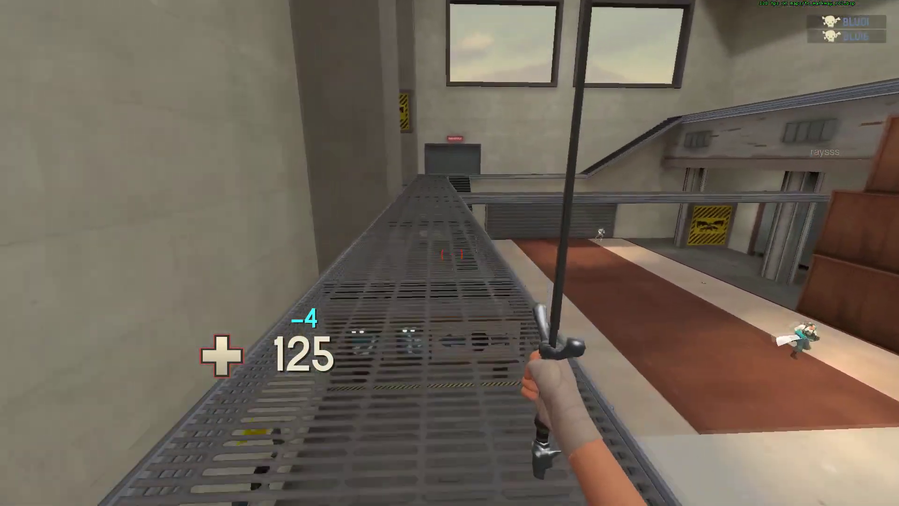
pyautogui.press('w')
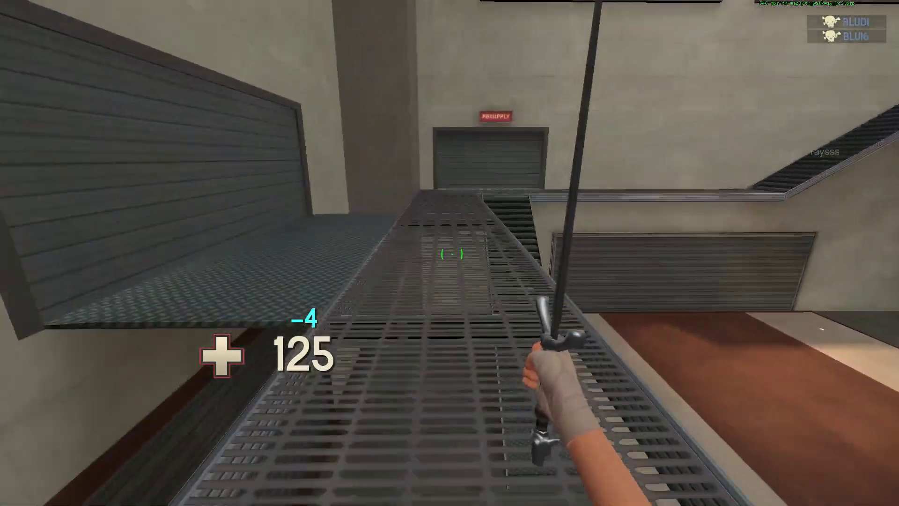
pyautogui.press('w')
# Step: Equip the primary weapon in the resupply room and fire a shot to examine the crosshair
pyautogui.press('1')
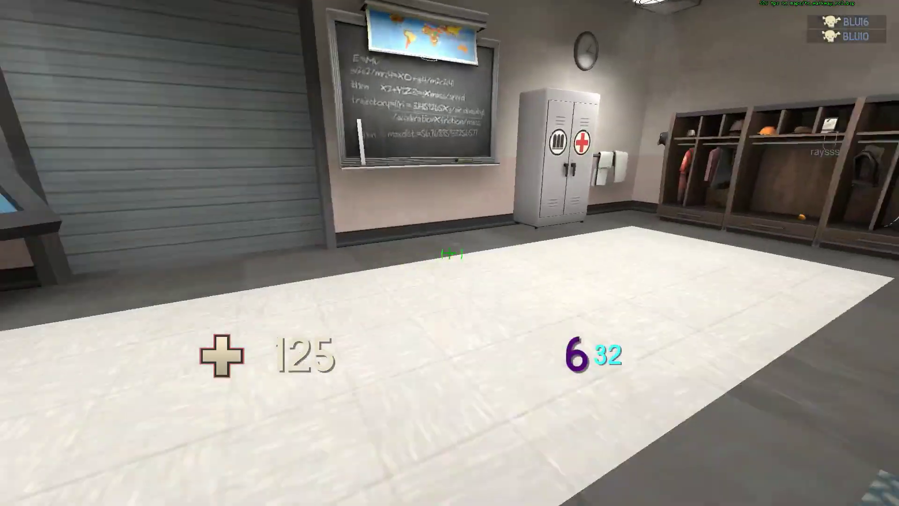
pyautogui.press('s')
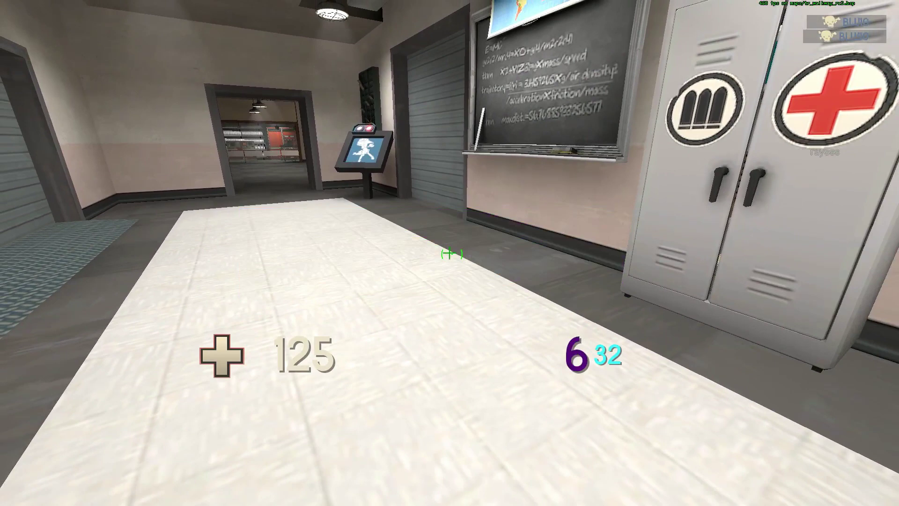
pyautogui.press('s')
pyautogui.click(449, 253)
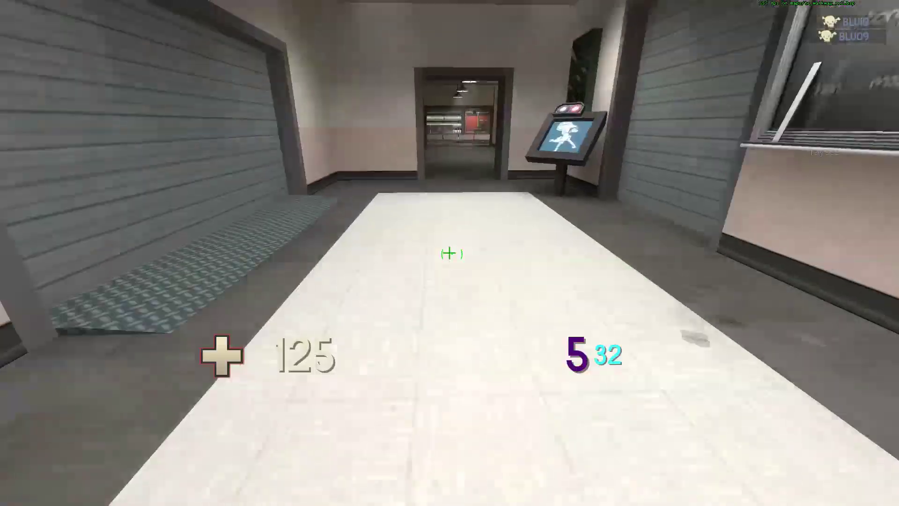
pyautogui.press('w')
pyautogui.press('w')
pyautogui.press('d')
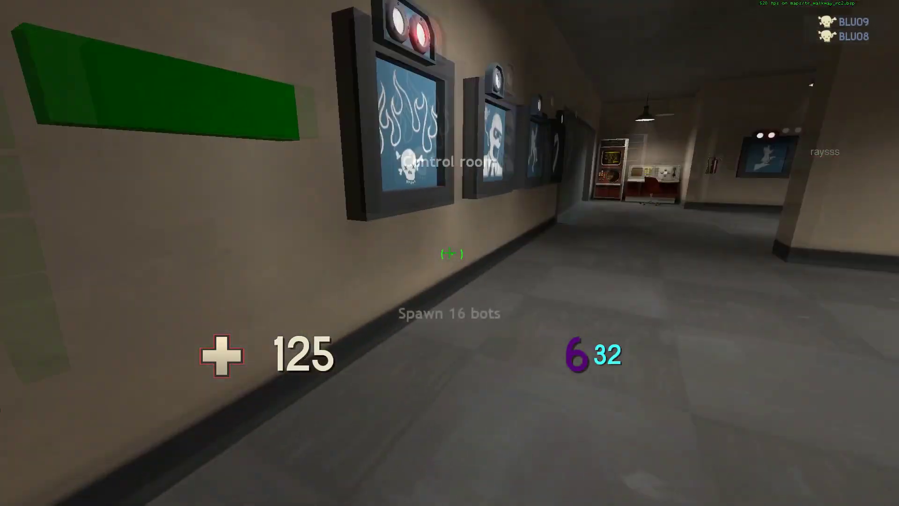
pyautogui.press('w')
pyautogui.press('s')
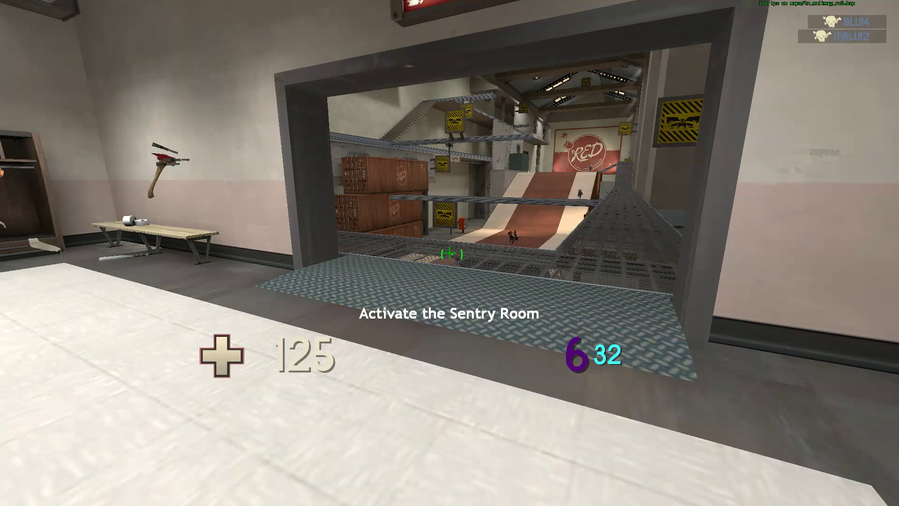
pyautogui.moveTo(450, 252)
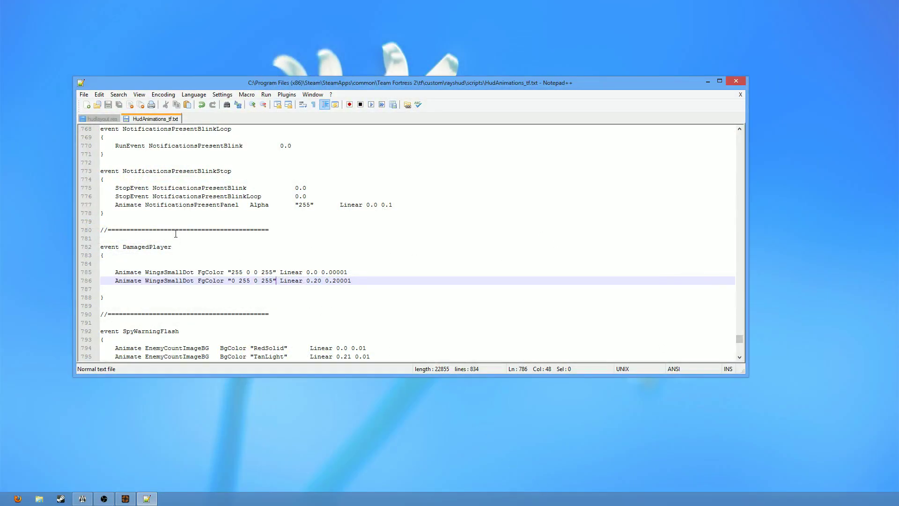
# Step: Switch to hudlayout.res in Notepad++, undo all earlier edits to the WingsSmallDot block and save the file
pyautogui.click(86, 120)
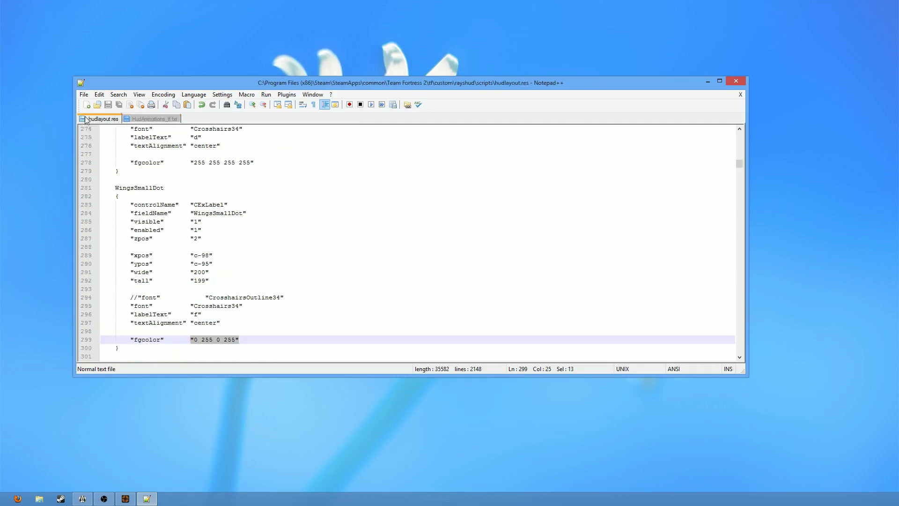
pyautogui.click(210, 255)
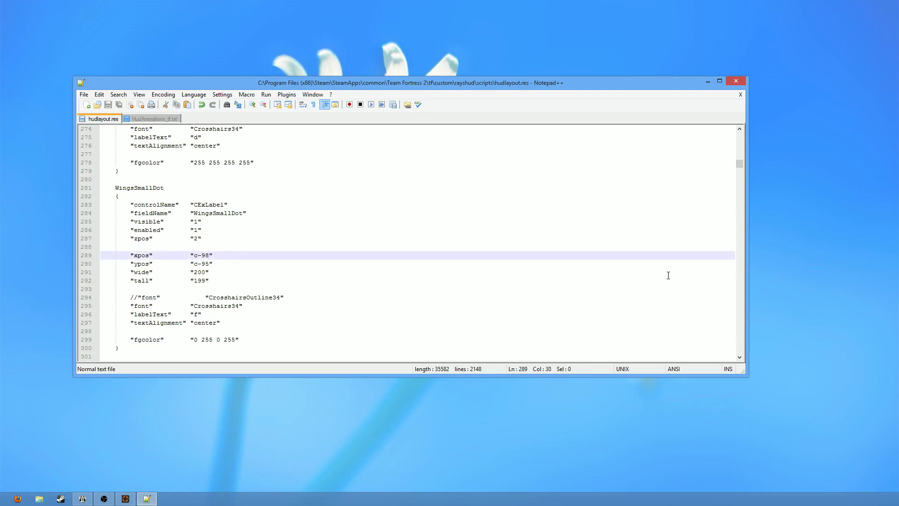
pyautogui.hotkey('ctrl', 'z')
pyautogui.hotkey('ctrl', 'z')
pyautogui.hotkey('ctrl', 'z')
pyautogui.hotkey('ctrl', 'z')
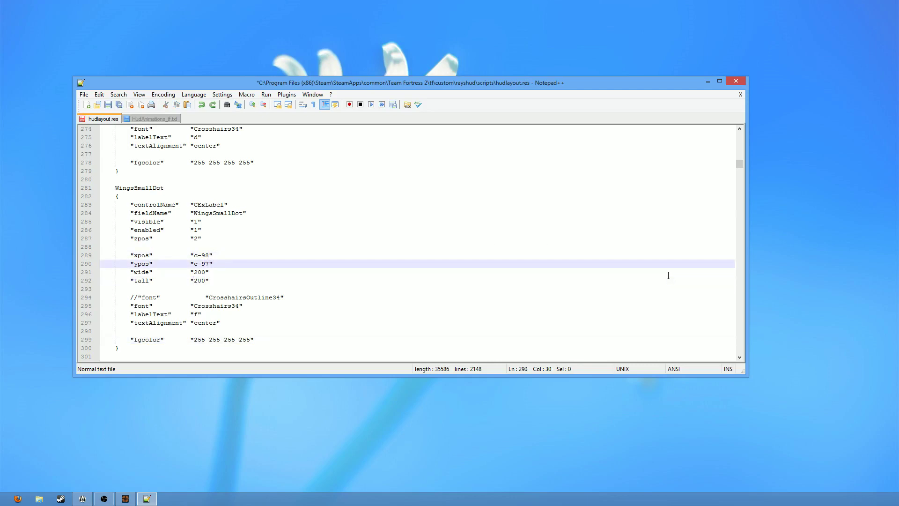
pyautogui.hotkey('ctrl', 'z')
pyautogui.hotkey('ctrl', 'z')
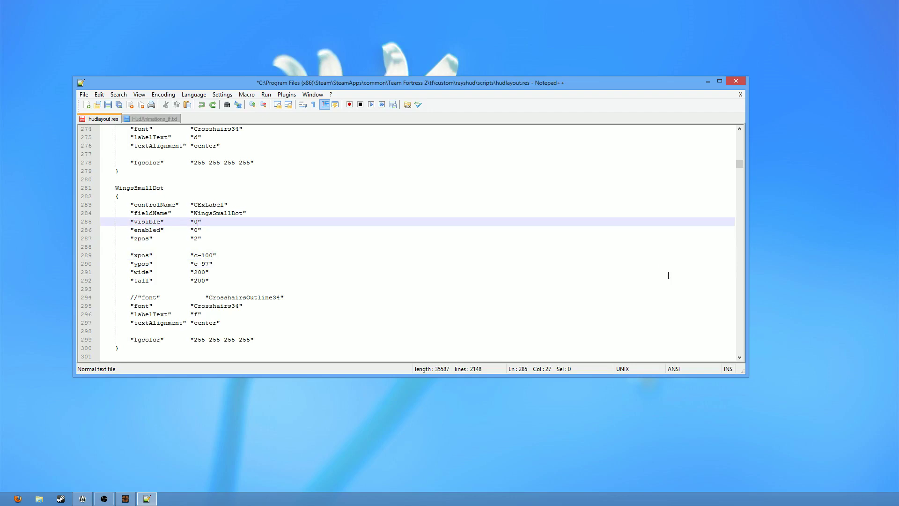
pyautogui.hotkey('ctrl', 's')
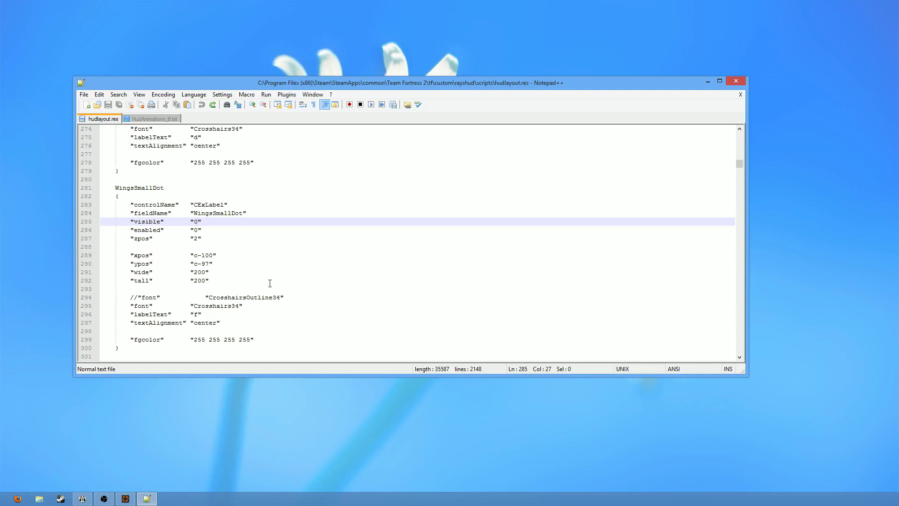
# Step: Set WingsSmallDot's visible and enabled values to 1 and its fgcolor to 0 0 0 0, and save hudlayout.res
pyautogui.press('BackSpace')
pyautogui.write('1')
pyautogui.press('Down')
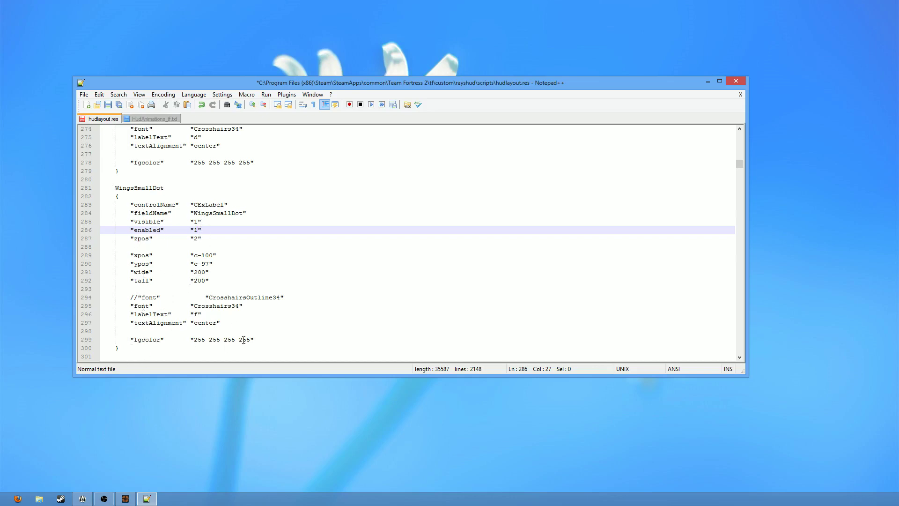
pyautogui.moveTo(251, 340); pyautogui.dragTo(194, 341)
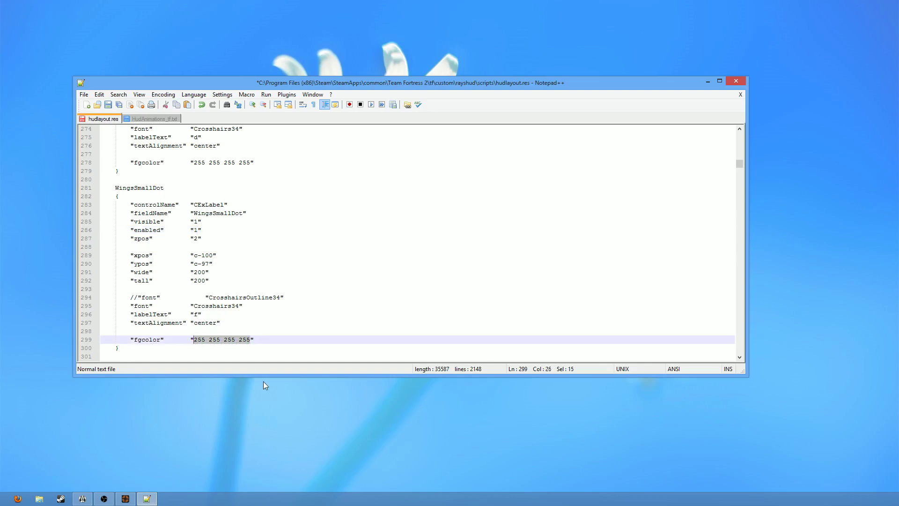
pyautogui.write('0 0 0 0')
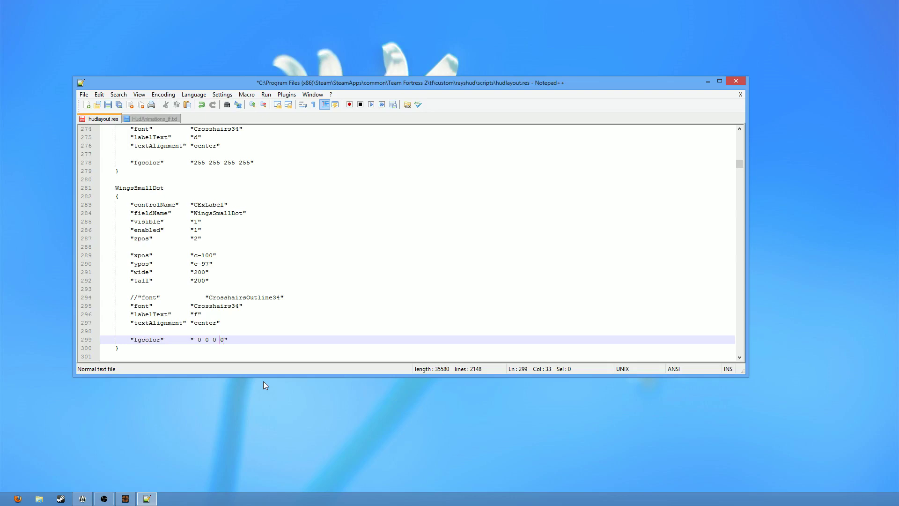
pyautogui.press('BackSpace')
pyautogui.hotkey('ctrl', 's')
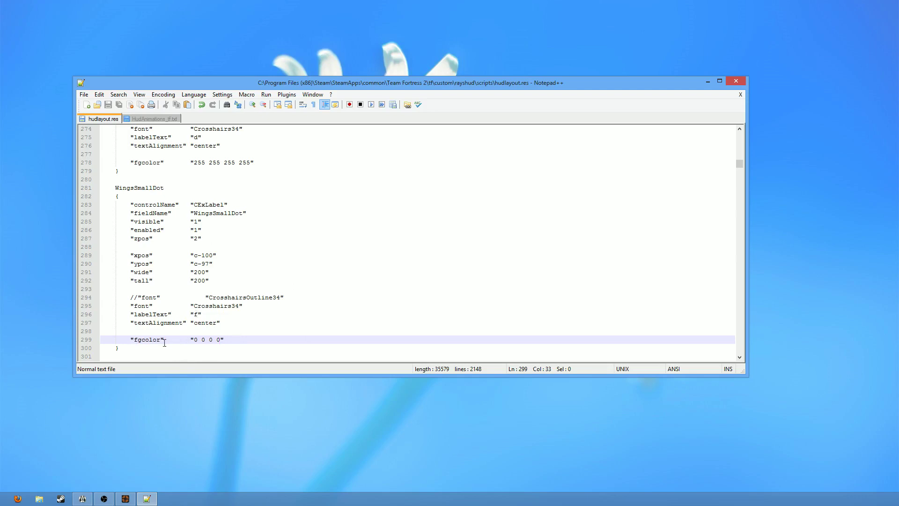
# Step: In HudAnimations_tf.txt, set the FgColor of the second WingsSmallDot line under DamagedPlayer to 0 0 0 0 and save
pyautogui.click(157, 119)
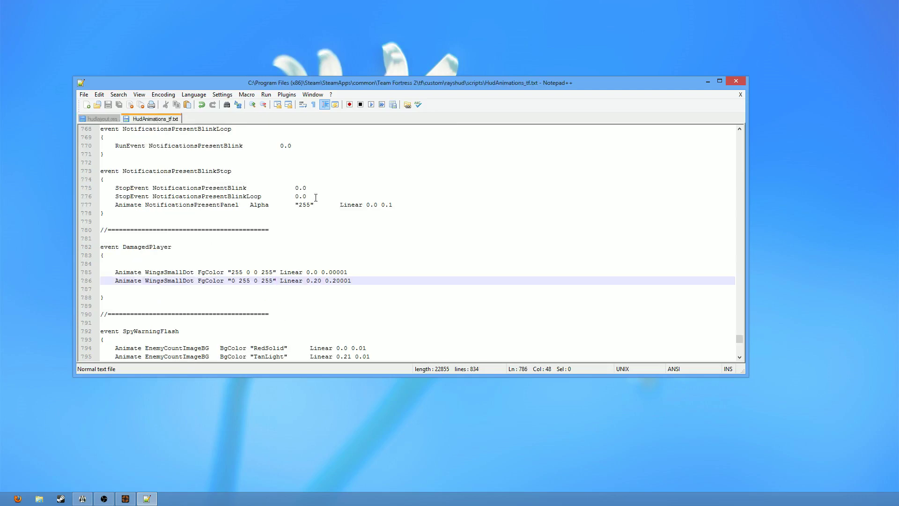
pyautogui.click(272, 280)
pyautogui.press('BackSpace')
pyautogui.press('BackSpace')
pyautogui.press('BackSpace')
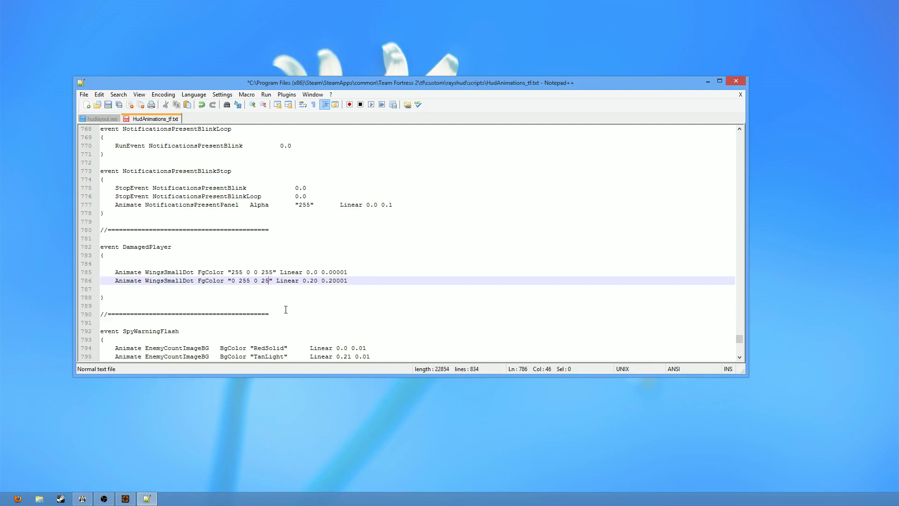
pyautogui.write('0')
pyautogui.press('Right')
pyautogui.press('BackSpace')
pyautogui.press('BackSpace')
pyautogui.press('BackSpace')
pyautogui.write('0')
pyautogui.hotkey('ctrl', 's')
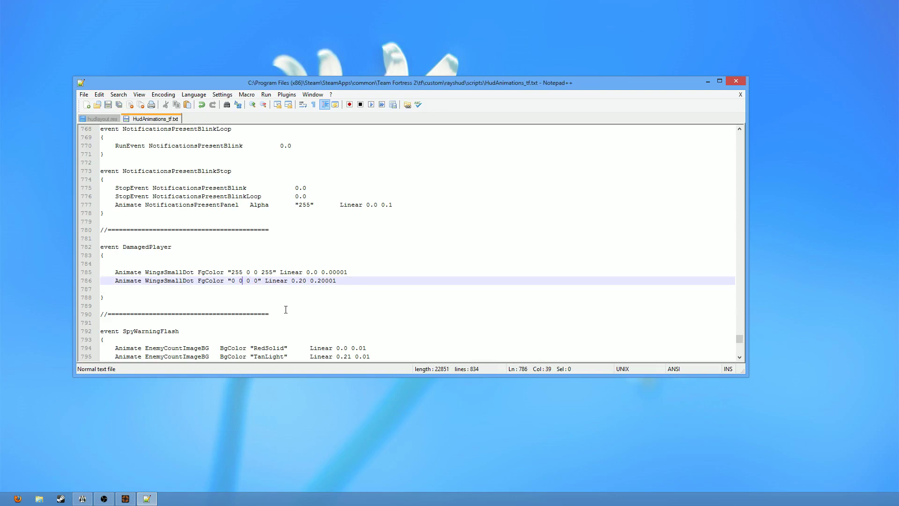
pyautogui.press('Up')
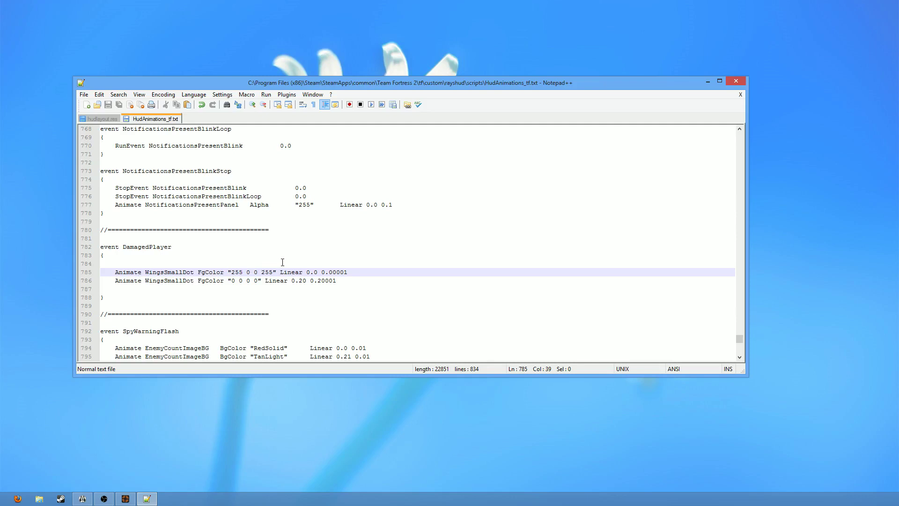
pyautogui.moveTo(226, 280); pyautogui.dragTo(279, 279)
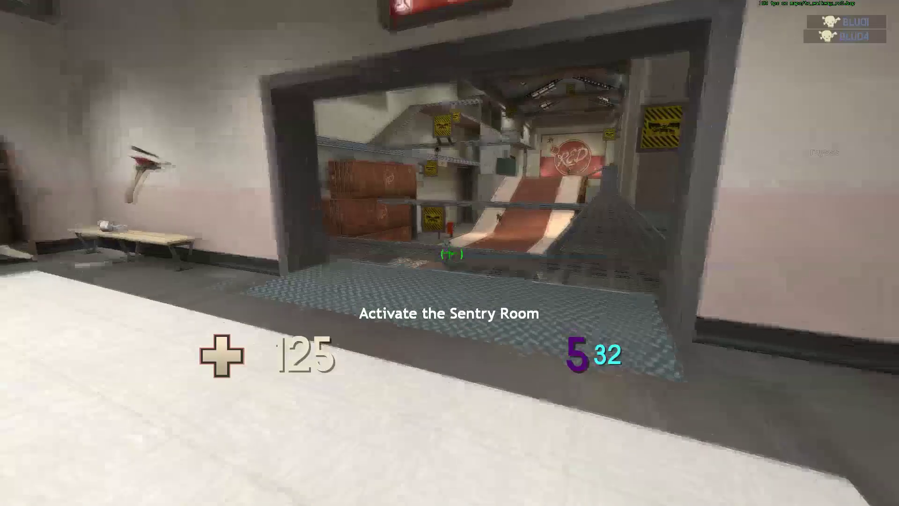
# Step: Switch to Team Fortress 2, go down onto the walkway and shoot a BLU bot with the primary weapon to examine the crosshair
pyautogui.press('w')
pyautogui.press('Escape')
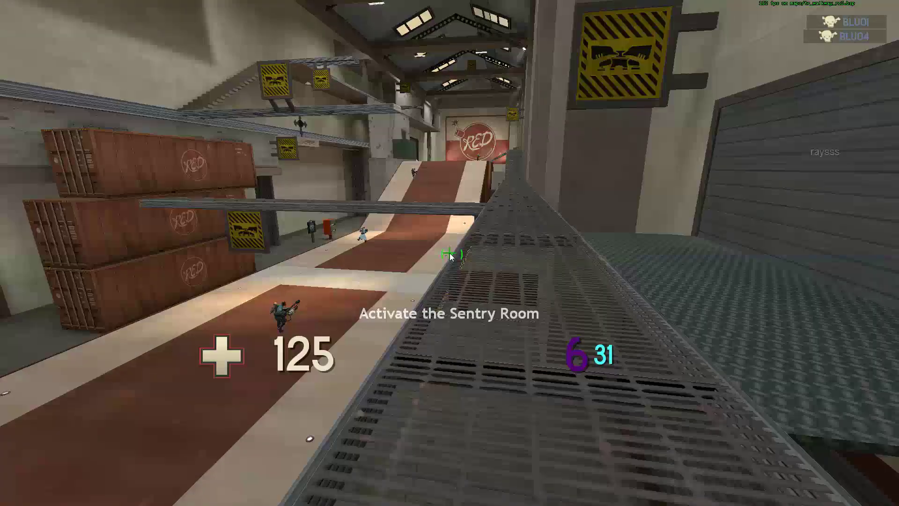
pyautogui.press('Escape')
pyautogui.press('w')
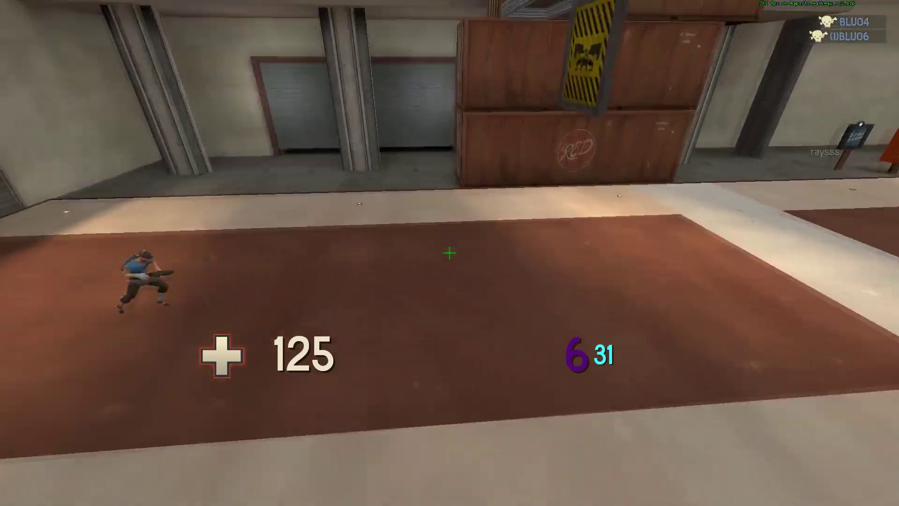
pyautogui.press('a')
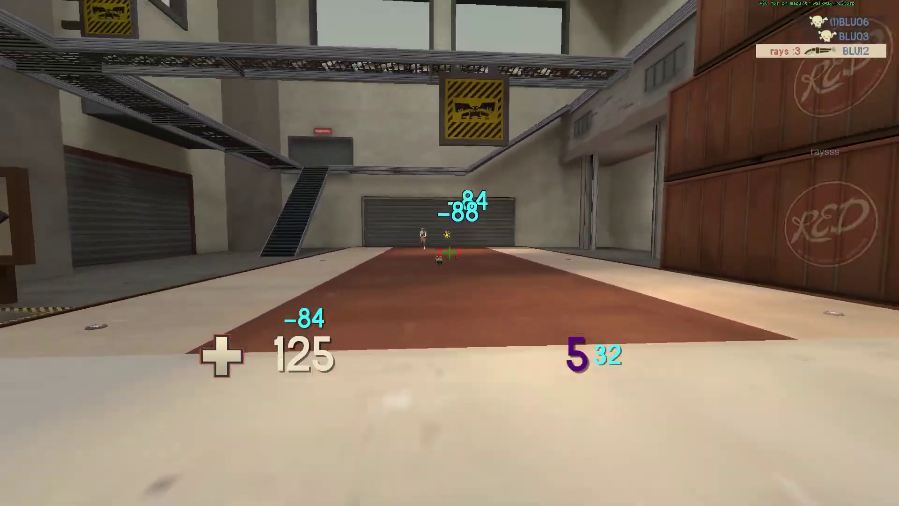
pyautogui.click(450, 253)
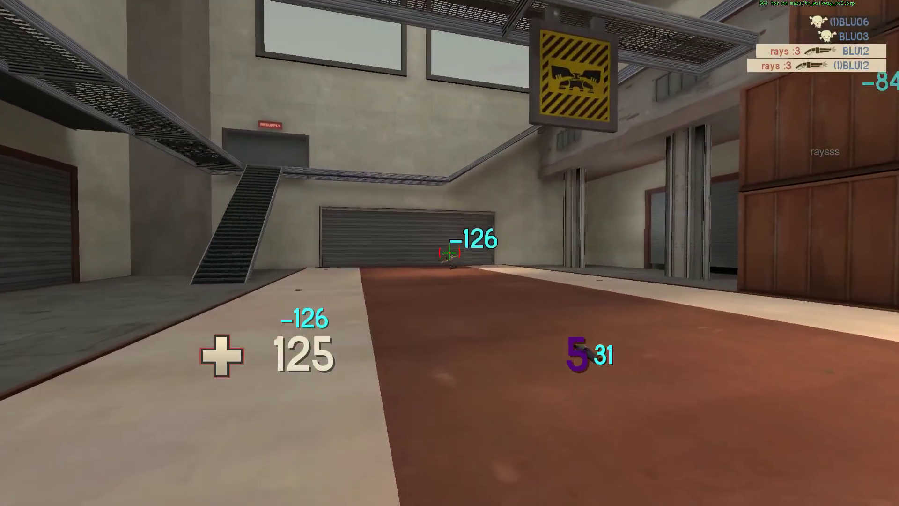
# Step: Equip the melee weapon and strike the approaching BLU bots to examine the crosshair's hit flash
pyautogui.press('3')
pyautogui.press('w')
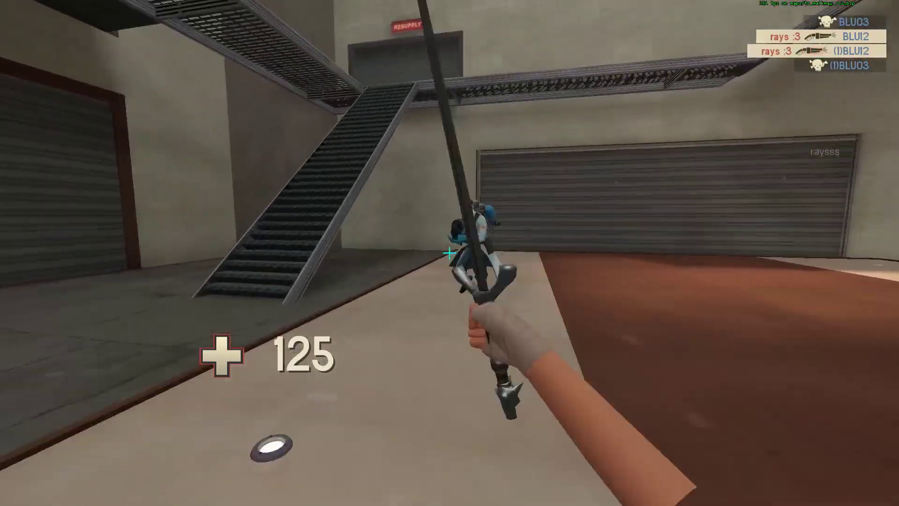
pyautogui.click(449, 253)
pyautogui.press('w')
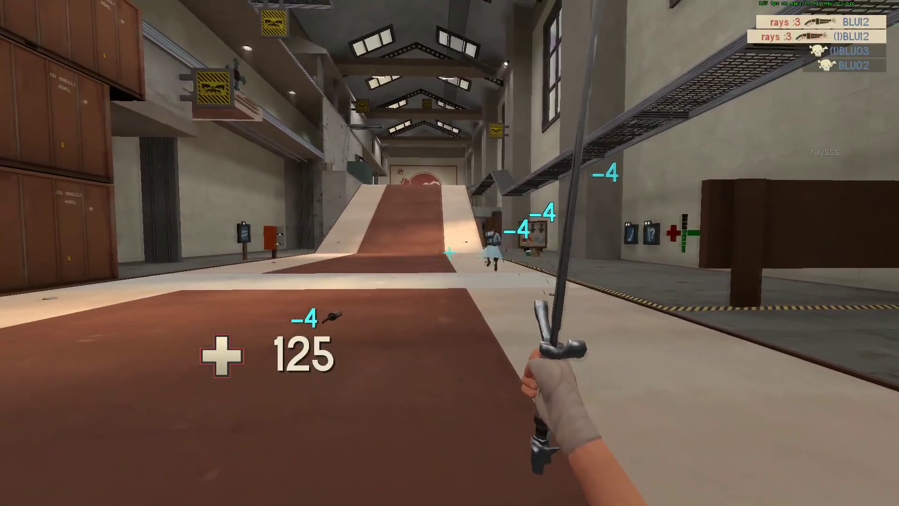
pyautogui.press('w')
pyautogui.press('w')
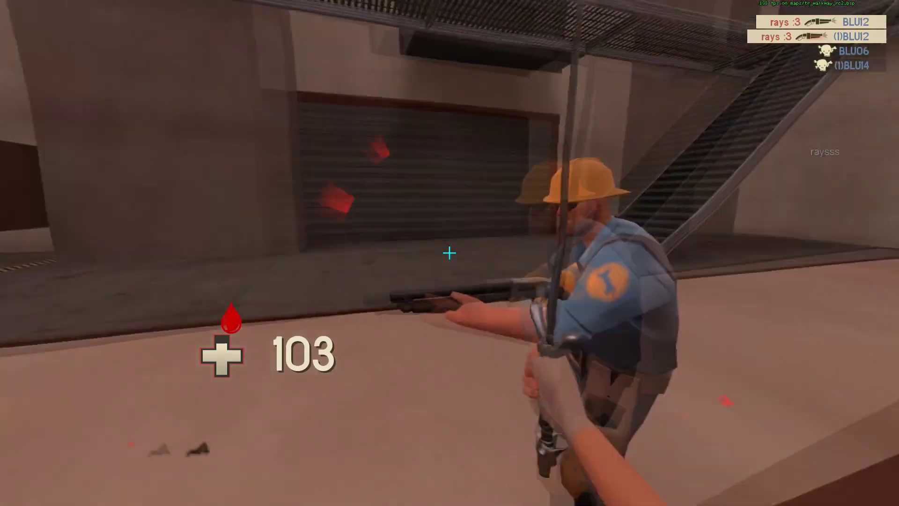
pyautogui.press('w')
pyautogui.click(450, 253)
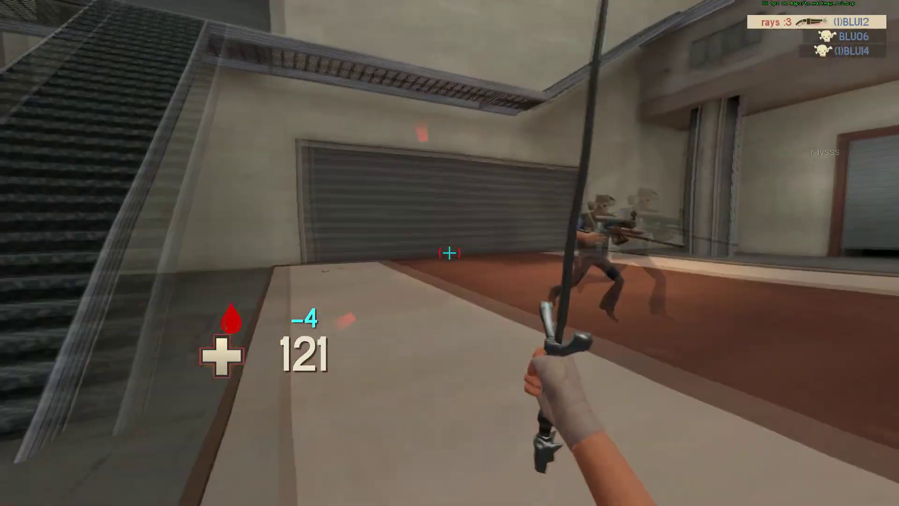
pyautogui.click(450, 253)
pyautogui.press('w')
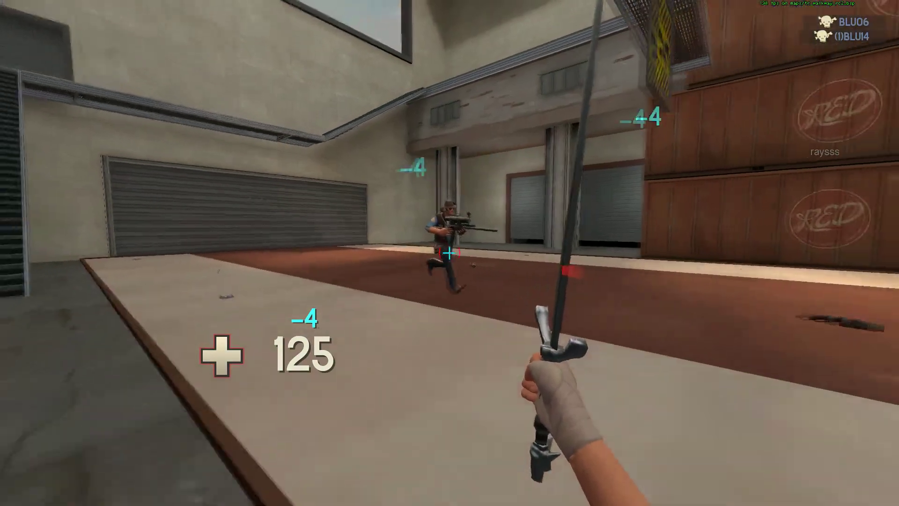
pyautogui.click(450, 253)
# Step: Equip the pistol, shoot the nearby BLU bots to examine the crosshair's hit flash, and reload
pyautogui.press('2')
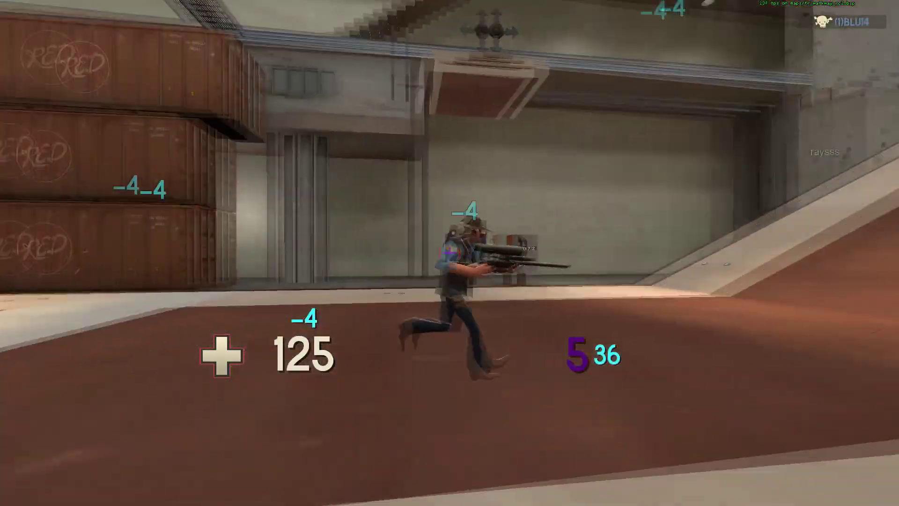
pyautogui.click(450, 253)
pyautogui.click(449, 253)
pyautogui.click(449, 253)
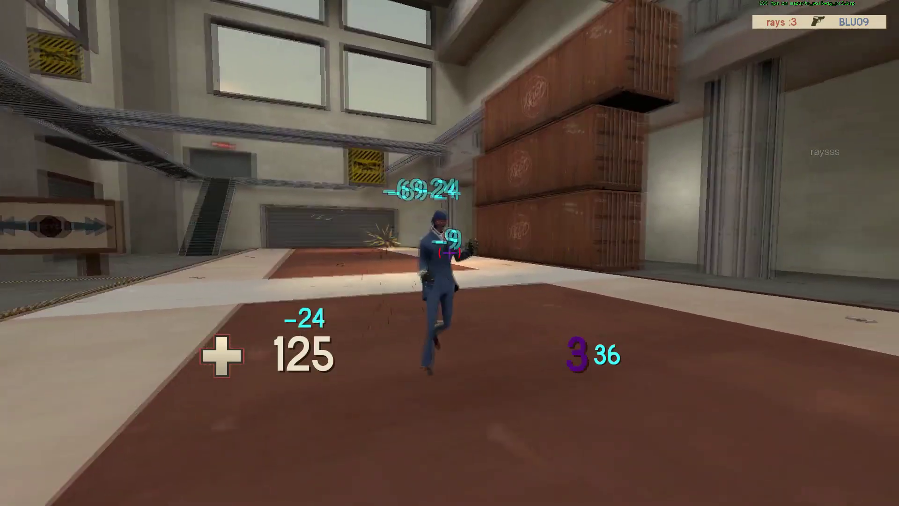
pyautogui.click(449, 253)
pyautogui.press('r')
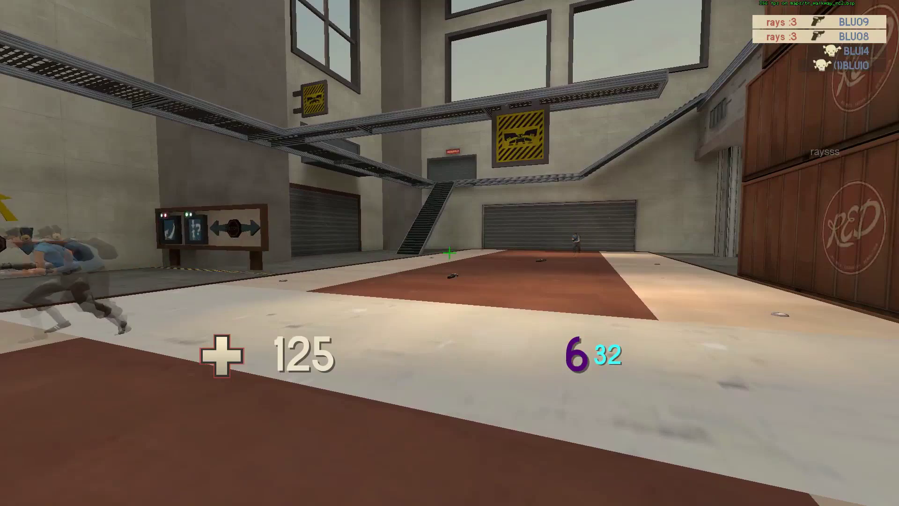
# Step: Back up beside the containers and shoot passing BLU bots with the primary weapon to examine the crosshair on each hit
pyautogui.press('s')
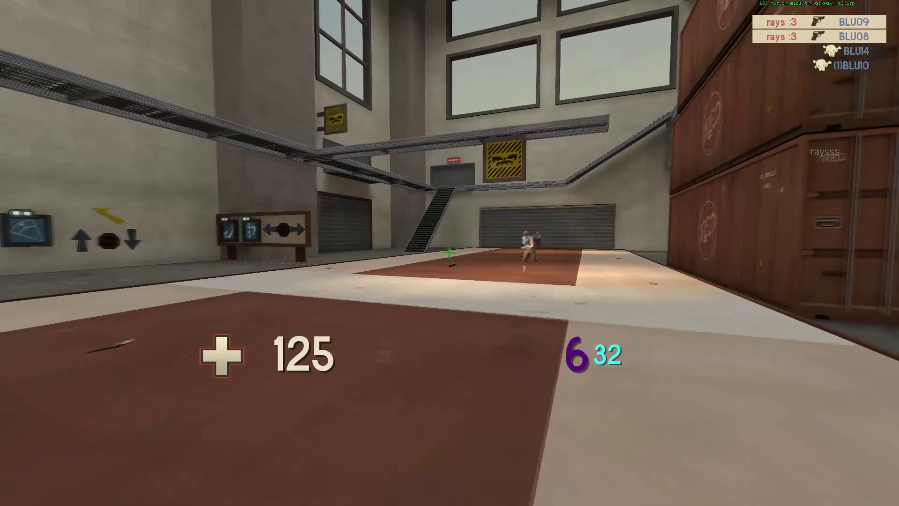
pyautogui.press('d')
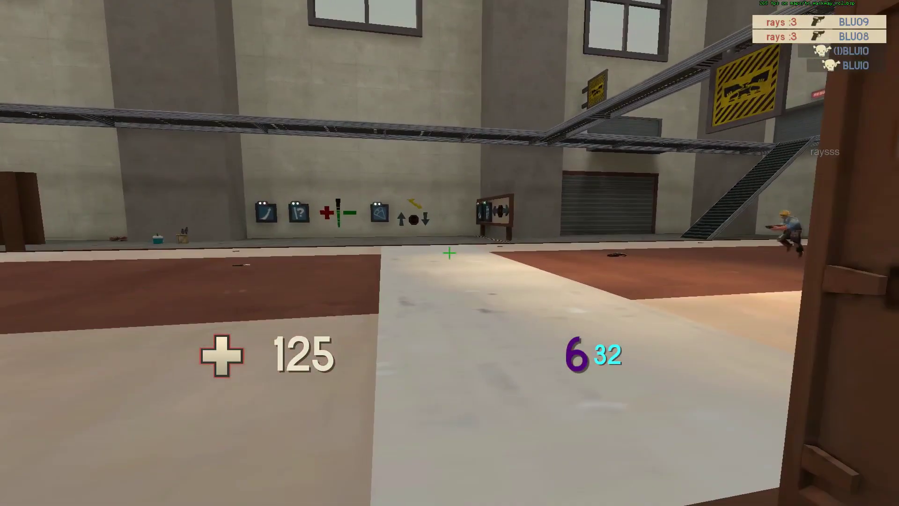
pyautogui.click(450, 253)
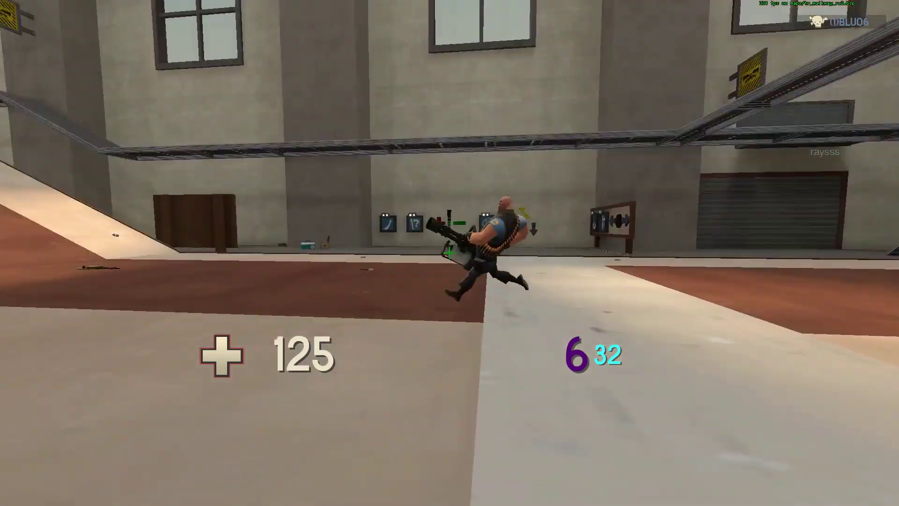
pyautogui.click(449, 253)
pyautogui.press('s')
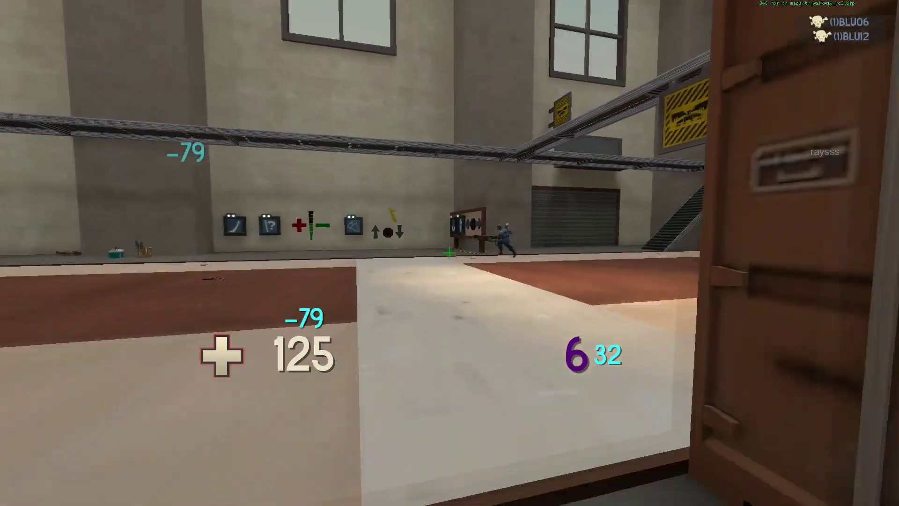